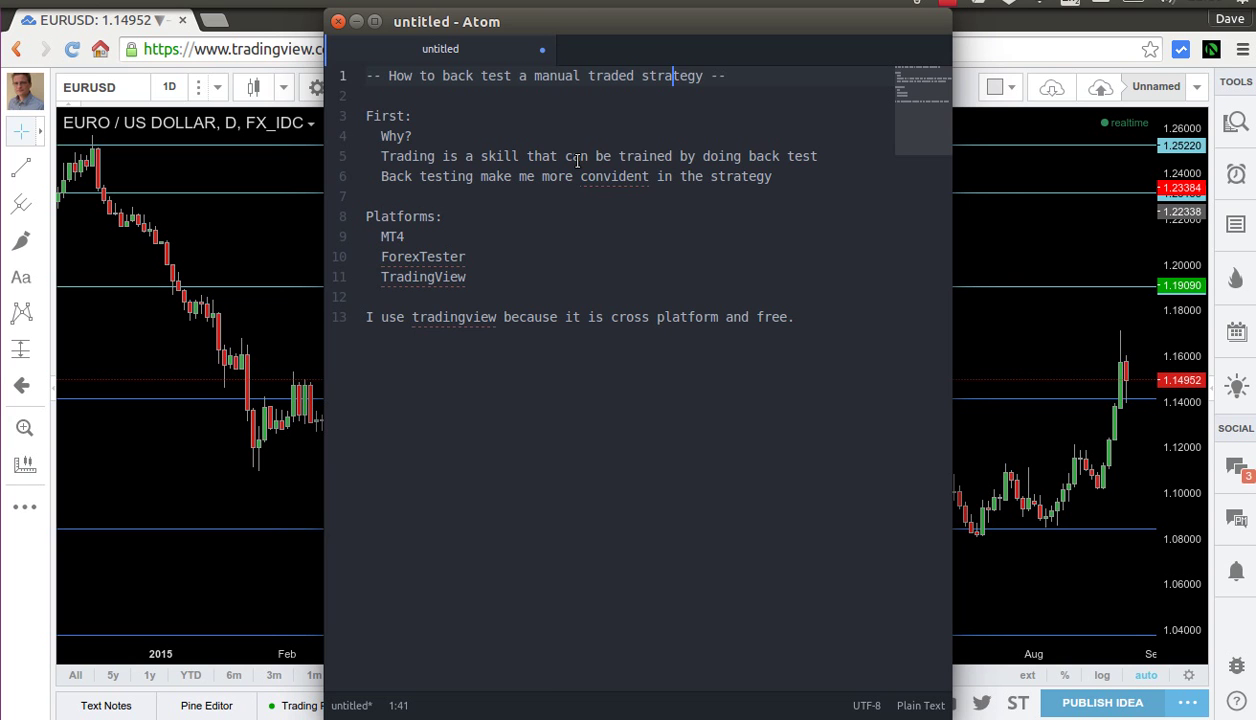
Step: Correct the misspelled "convident" to "confident" in the line about back testing the strategy
{"action": "left_click", "coordinate": [604, 176]}
{"action": "type", "text": "f"}
{"action": "key", "text": "Delete"}
{"action": "key", "text": "Left"}
{"action": "key", "text": "Left"}
{"action": "key", "text": "Left"}
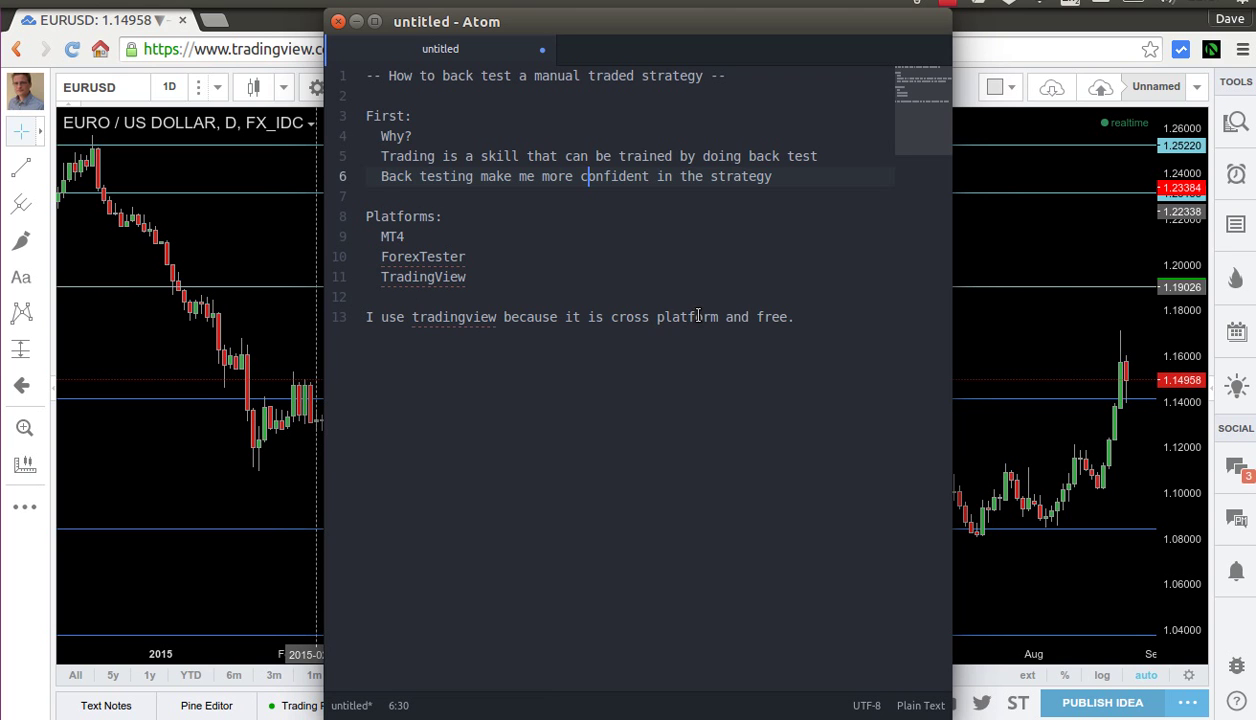
Step: Switch to the TradingView chart in the browser and go to the date 2005-08-25 on the EURUSD daily chart
{"action": "left_click", "coordinate": [277, 332]}
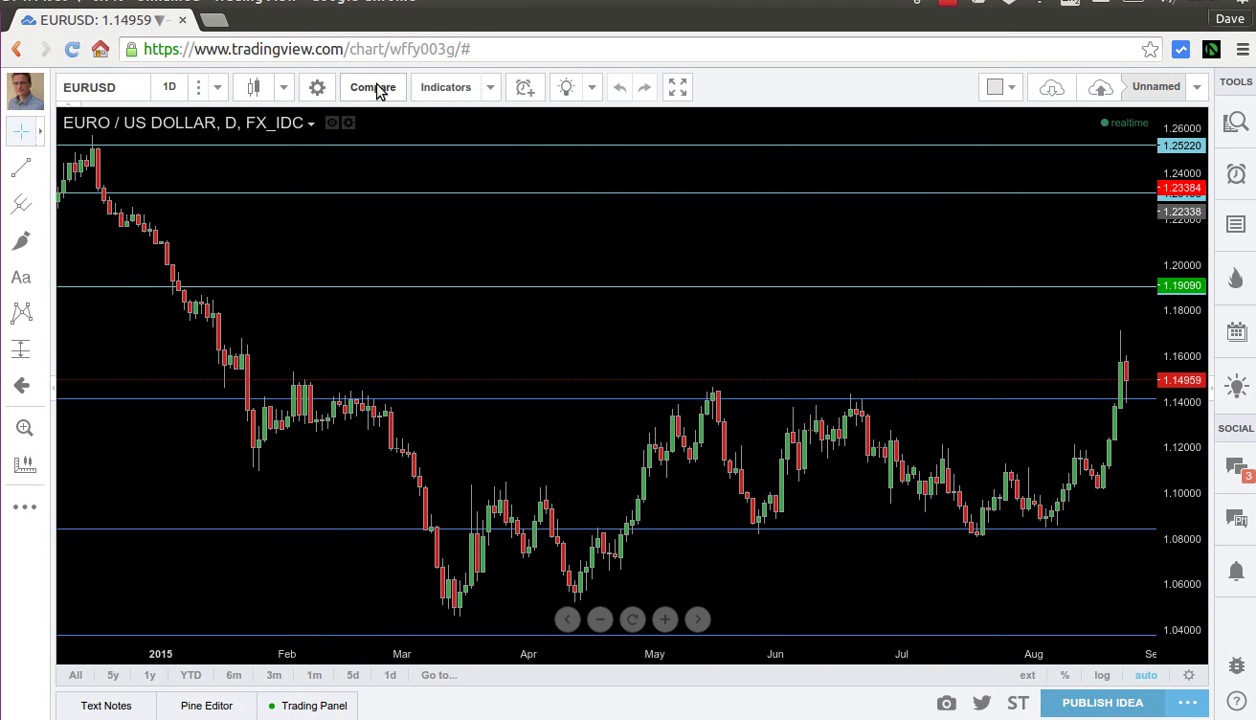
{"action": "left_click", "coordinate": [160, 140]}
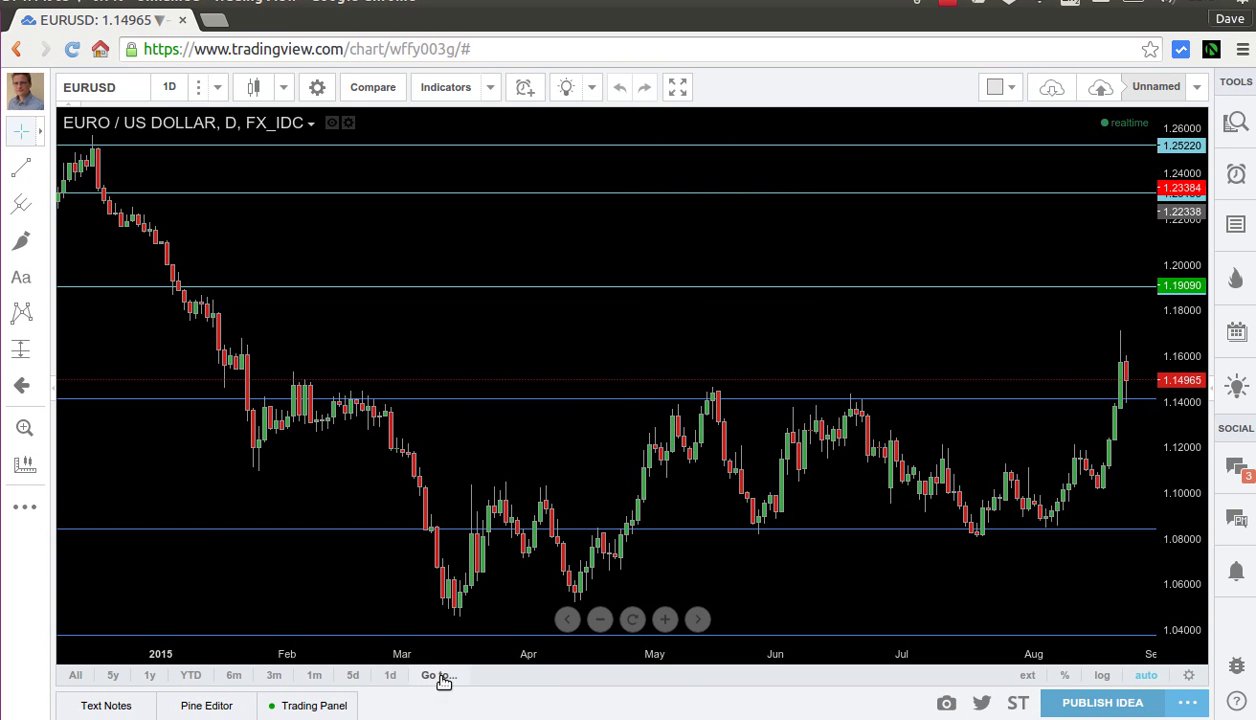
{"action": "left_click", "coordinate": [441, 677]}
{"action": "left_click", "coordinate": [516, 407]}
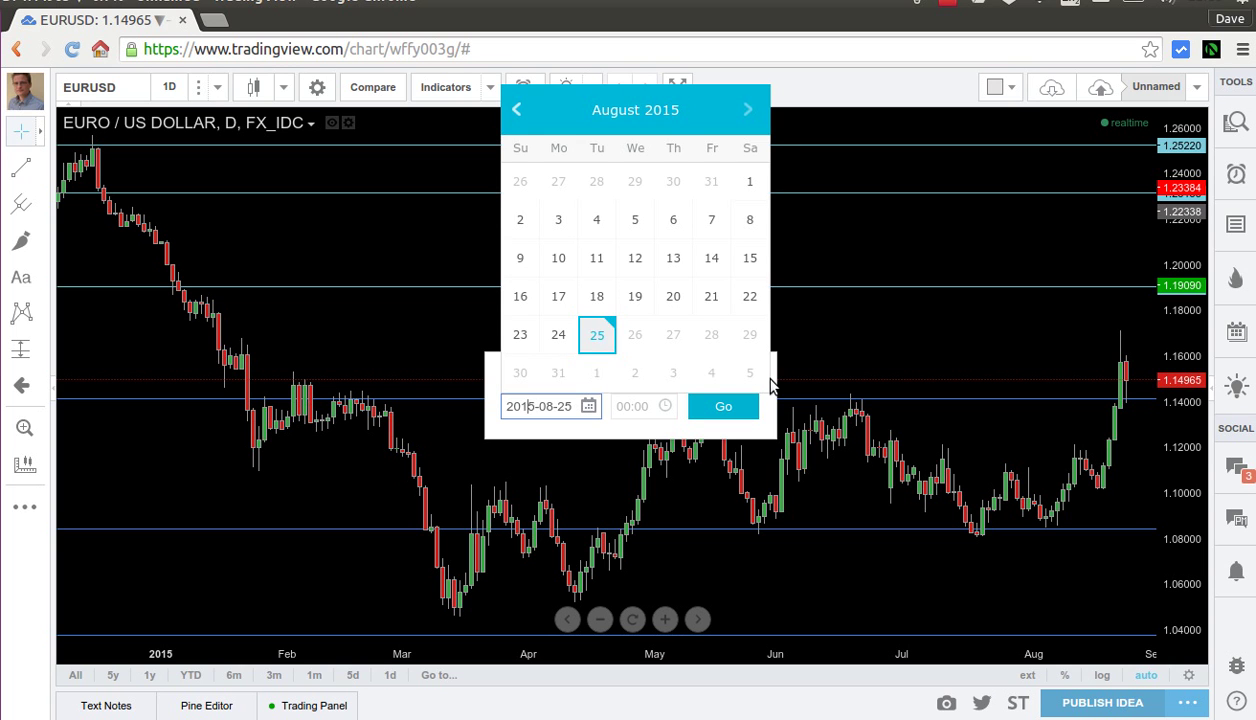
{"action": "key", "text": "BackSpace"}
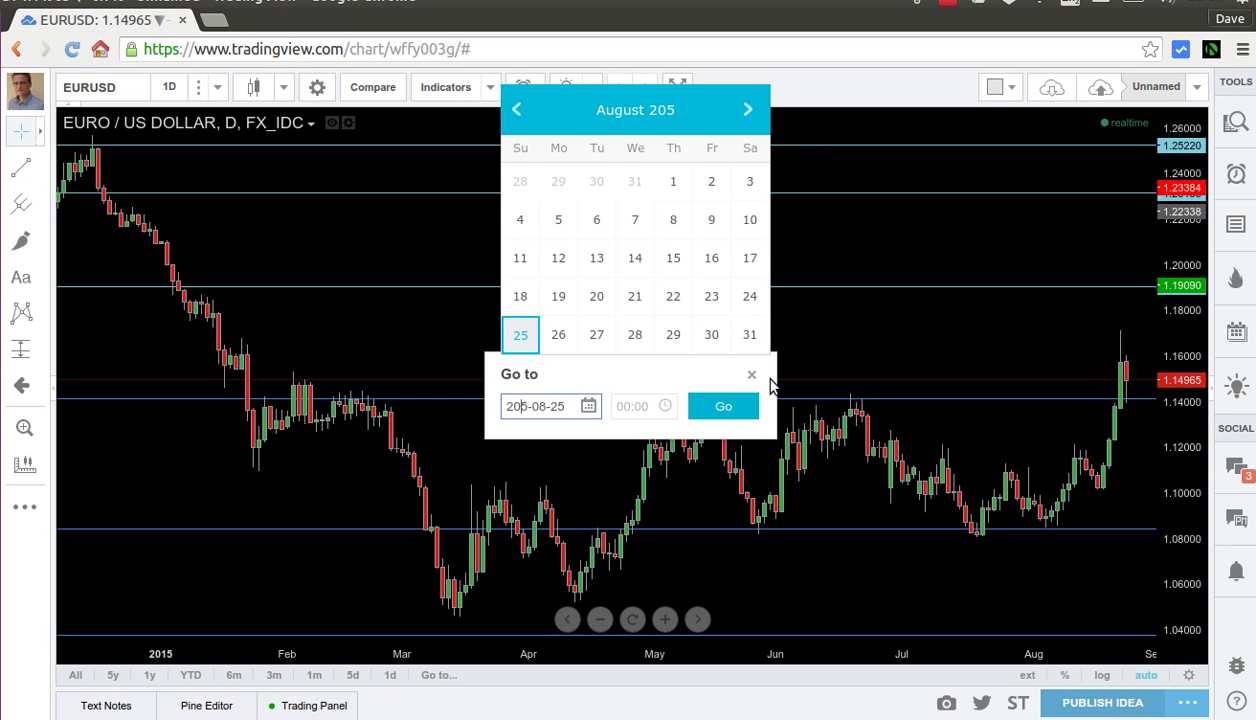
{"action": "type", "text": "0"}
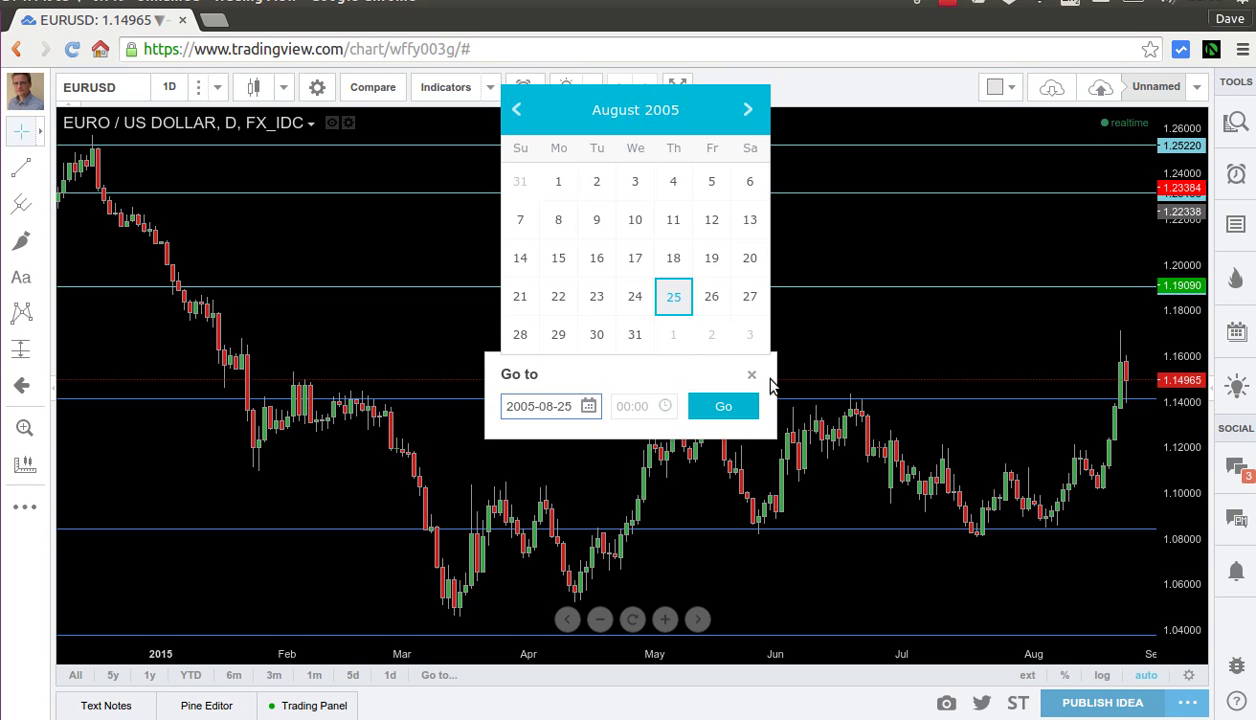
{"action": "left_click", "coordinate": [723, 406]}
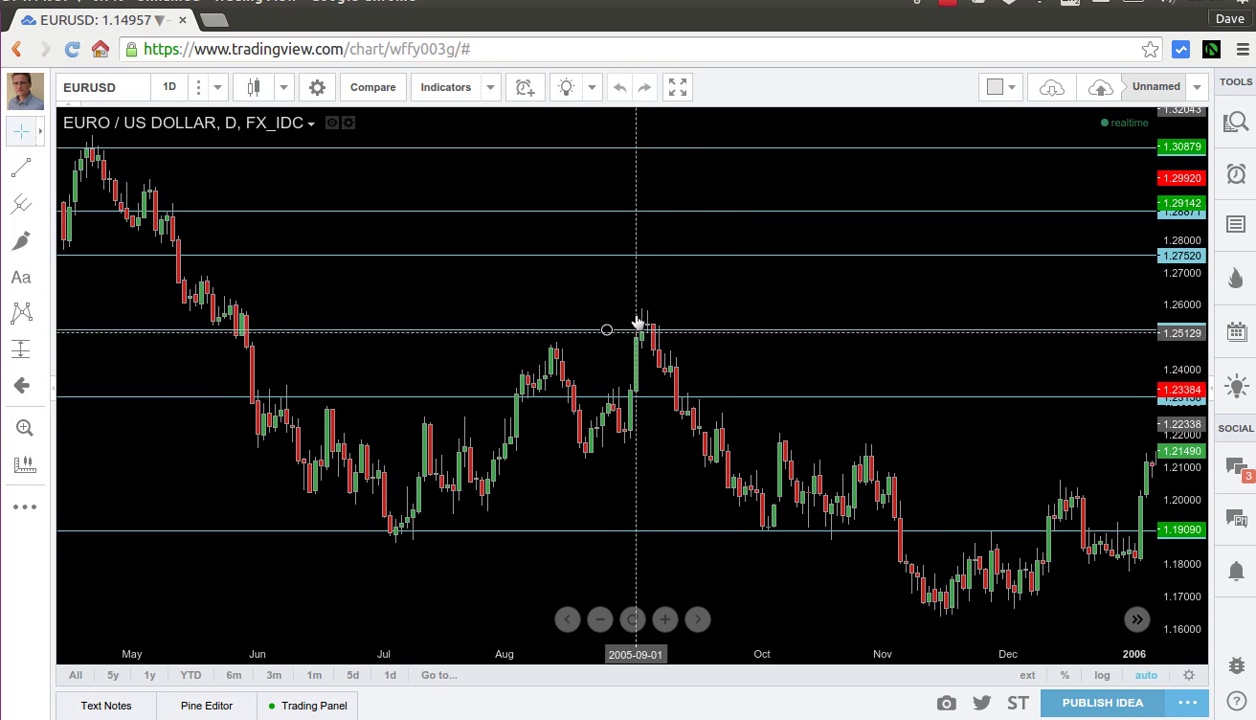
Step: Zoom out the EURUSD daily chart to examine its price history back to 2002, and reset the chart view
{"action": "left_click", "coordinate": [600, 619]}
{"action": "left_click", "coordinate": [600, 619]}
{"action": "left_click", "coordinate": [600, 619]}
{"action": "left_click", "coordinate": [600, 619]}
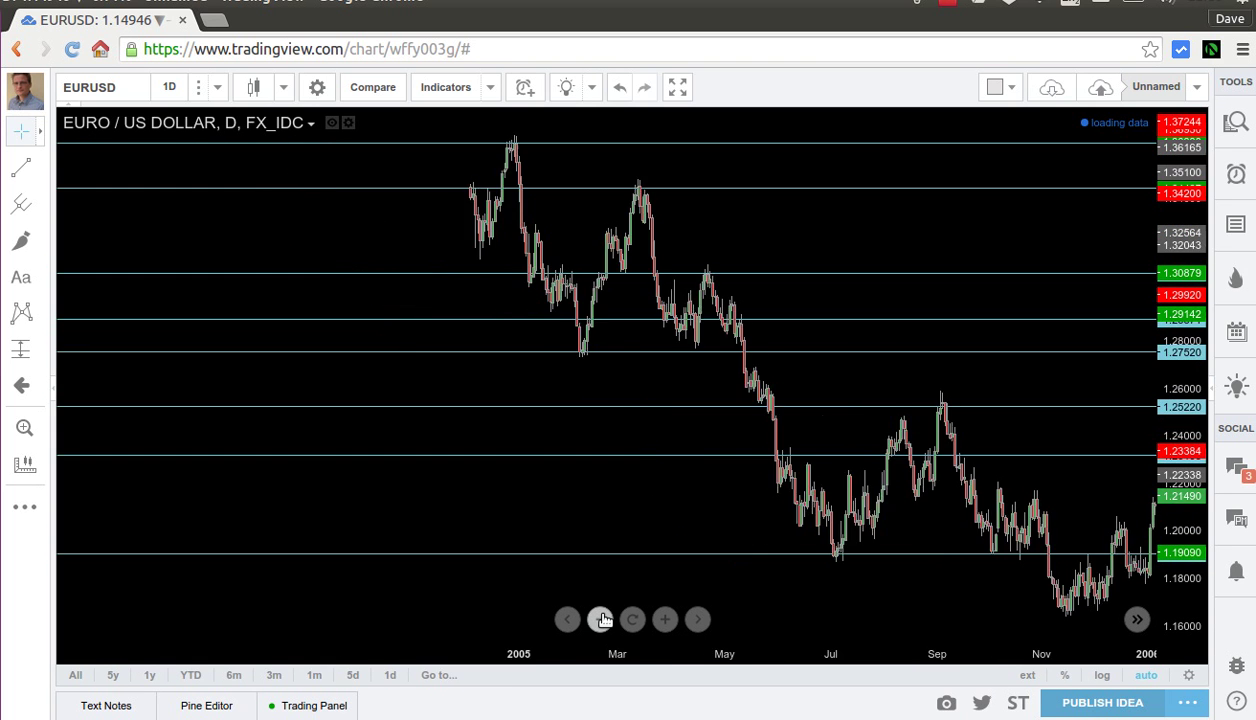
{"action": "left_click", "coordinate": [600, 619]}
{"action": "left_click", "coordinate": [600, 619]}
{"action": "left_click", "coordinate": [600, 619]}
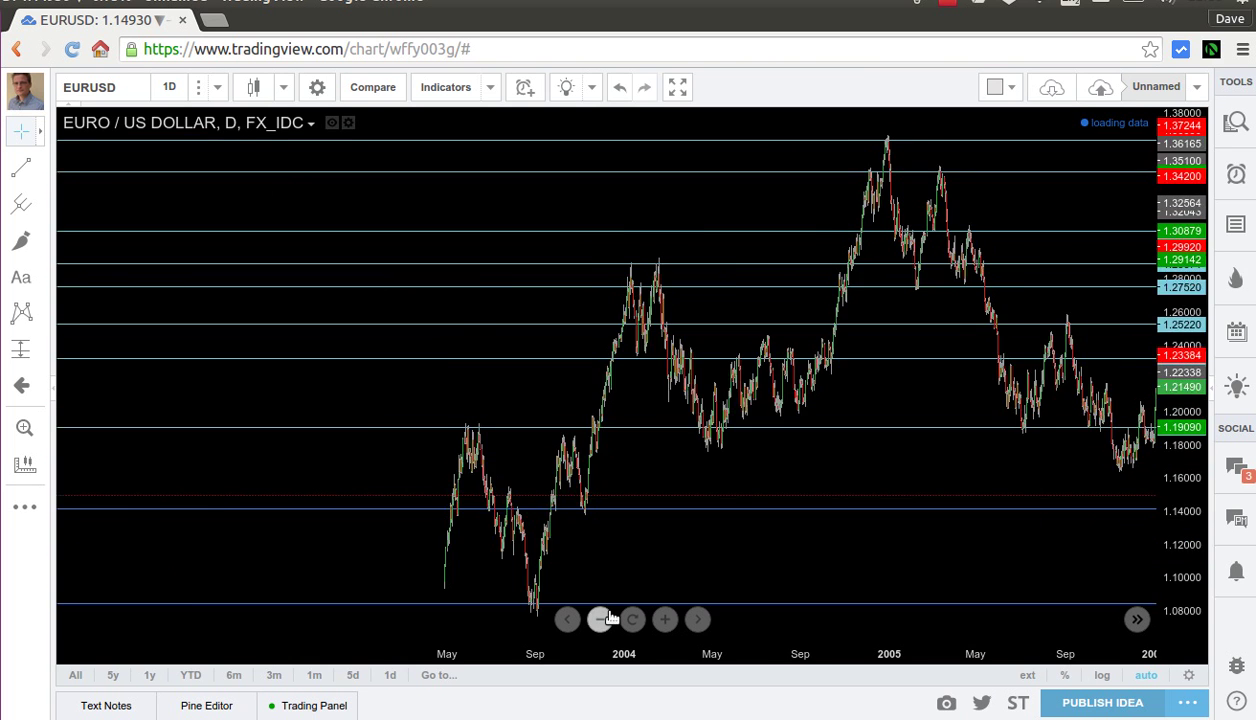
{"action": "left_click", "coordinate": [600, 619]}
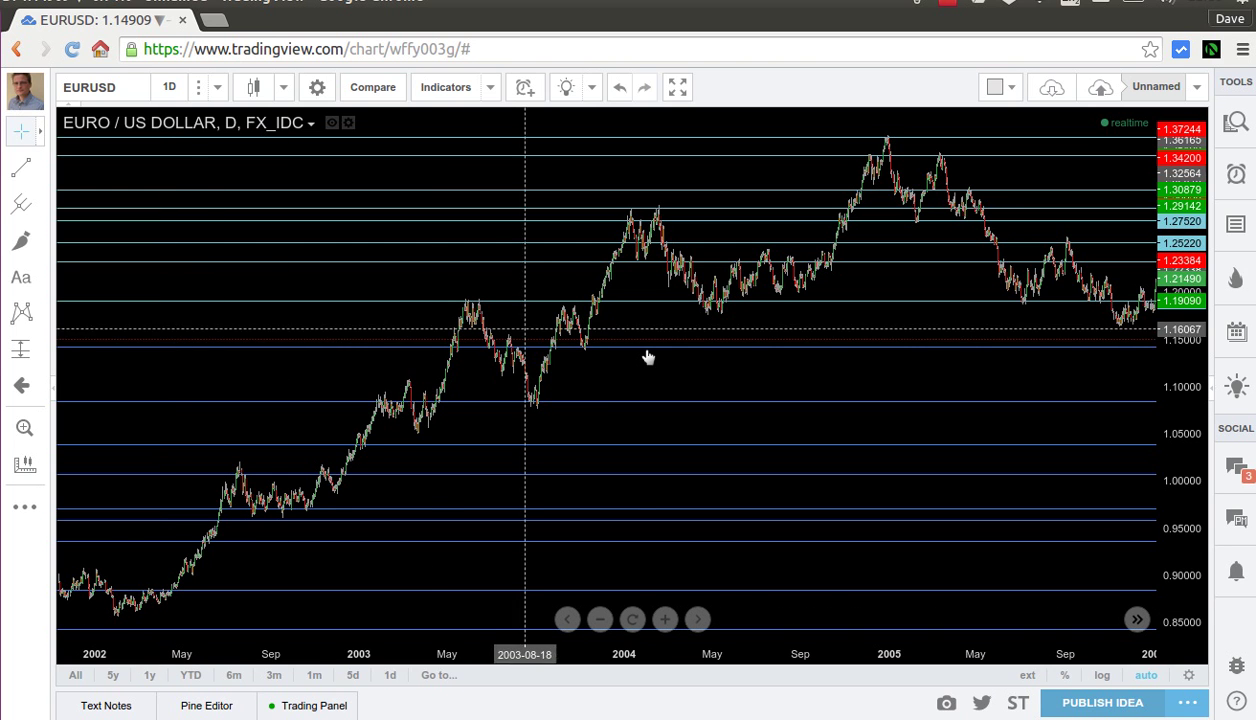
{"action": "left_click", "coordinate": [632, 620]}
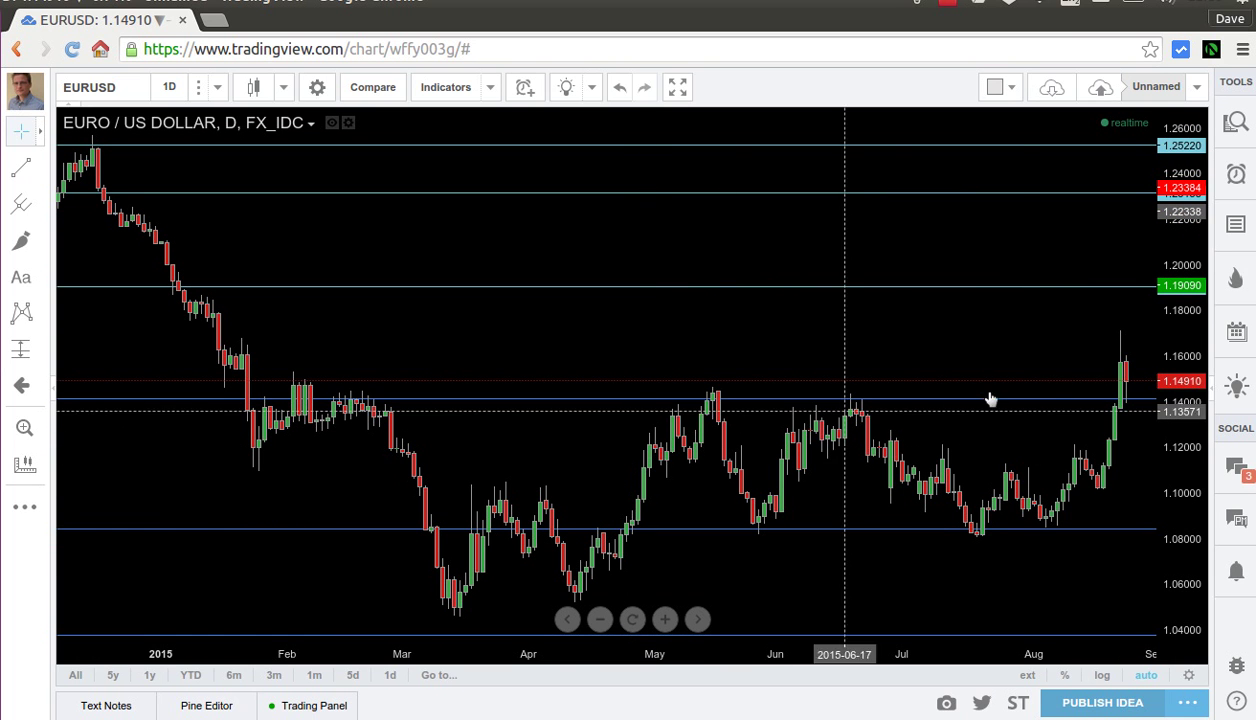
Step: Return the daily chart to 2005-08-25 as the starting date for the back test
{"action": "left_click", "coordinate": [438, 675]}
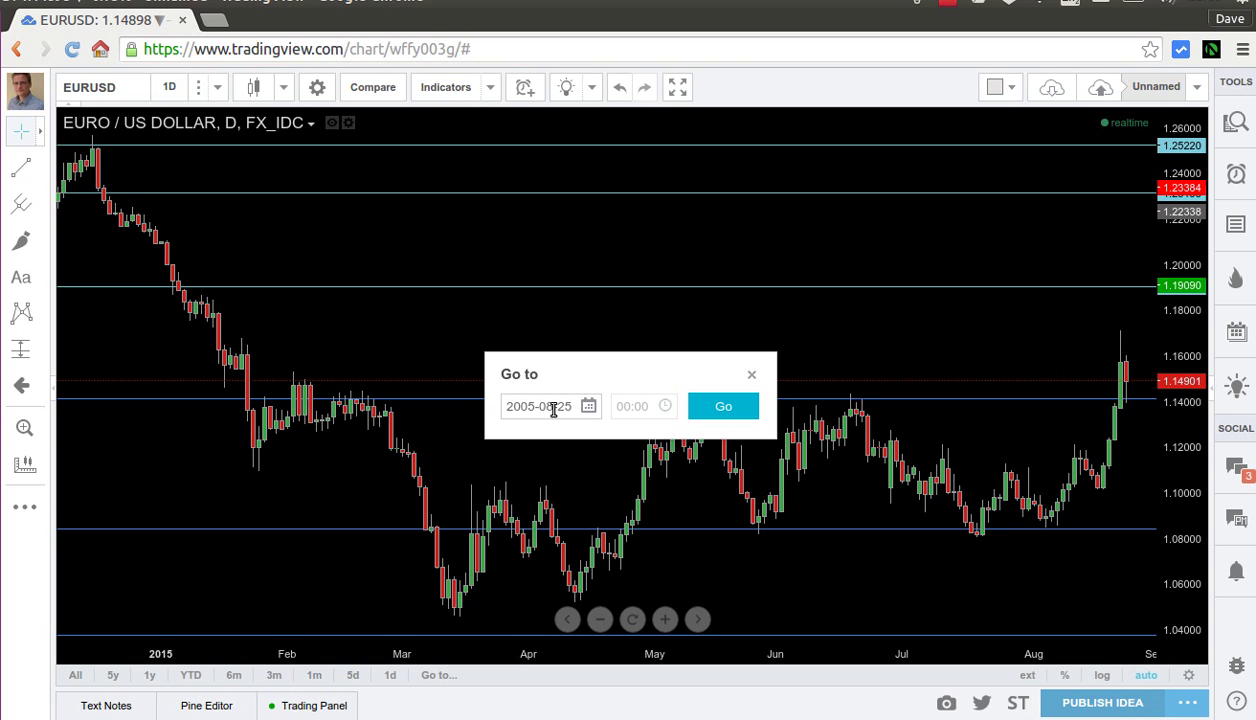
{"action": "left_click", "coordinate": [531, 408]}
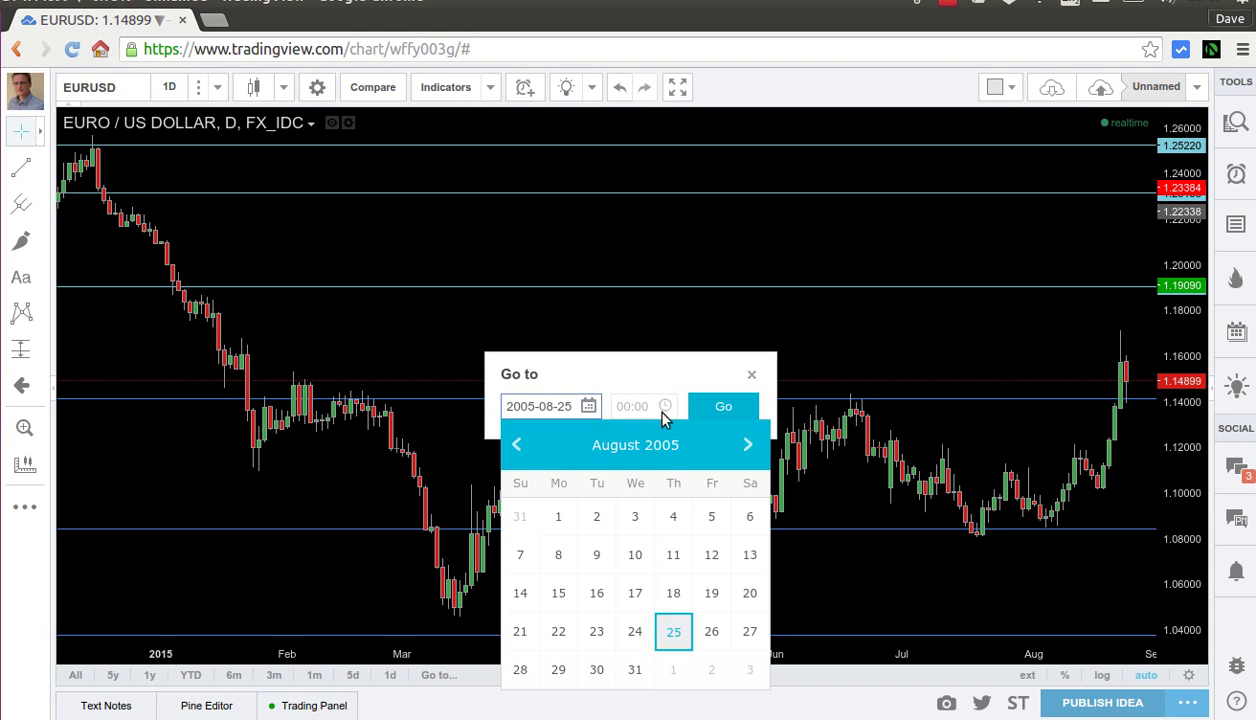
{"action": "left_click", "coordinate": [723, 410]}
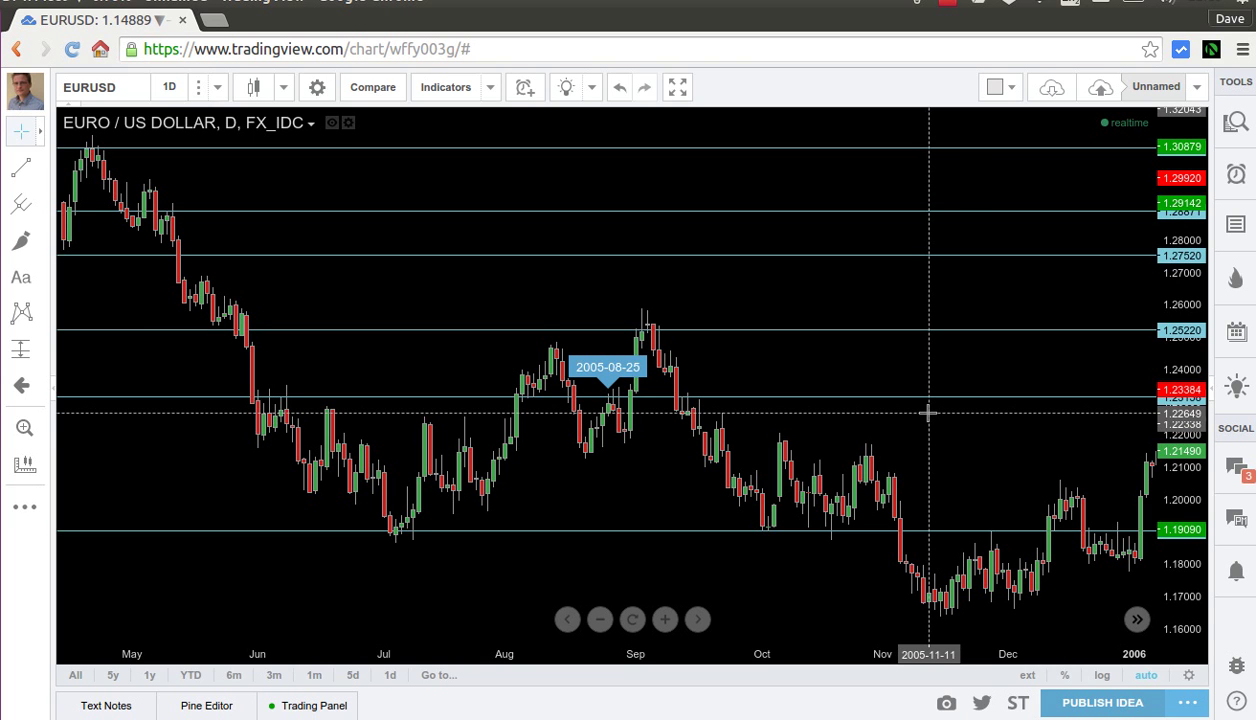
Step: Advance the chart bar by bar through January 2006 until price turns down from the horizontal level at 1.23158
{"action": "left_click", "coordinate": [697, 621]}
{"action": "left_click", "coordinate": [697, 621]}
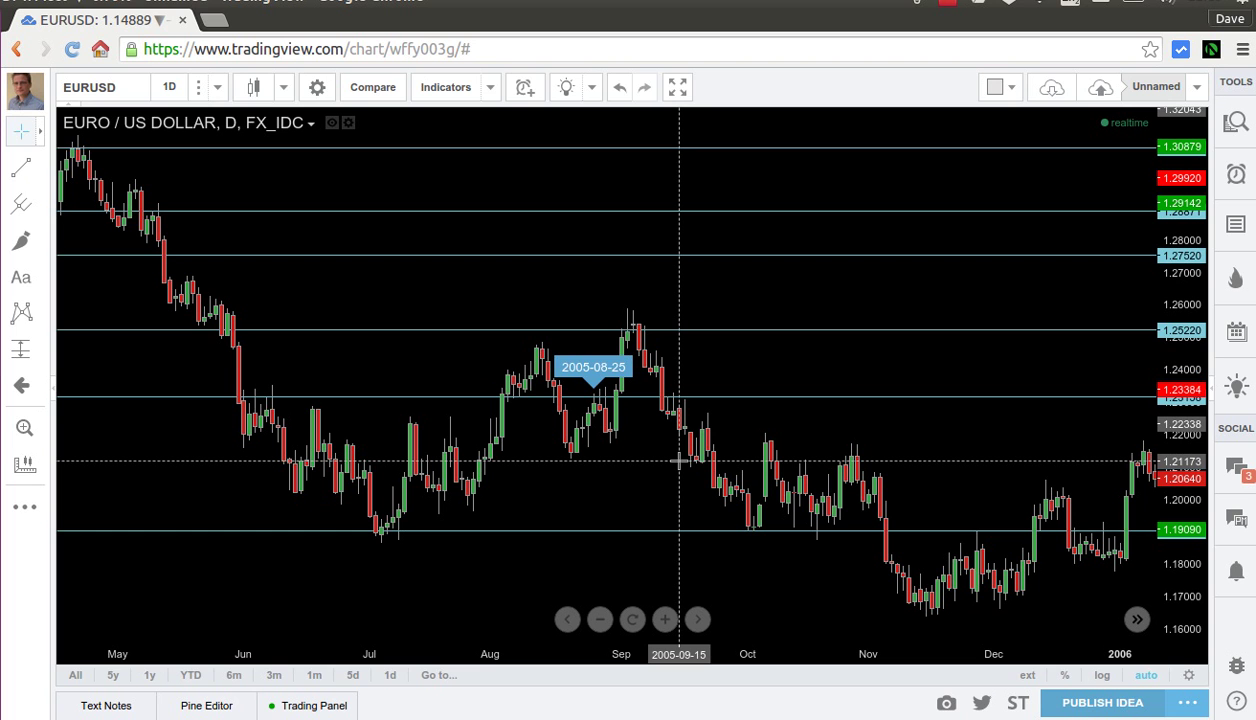
{"action": "key", "text": "Right"}
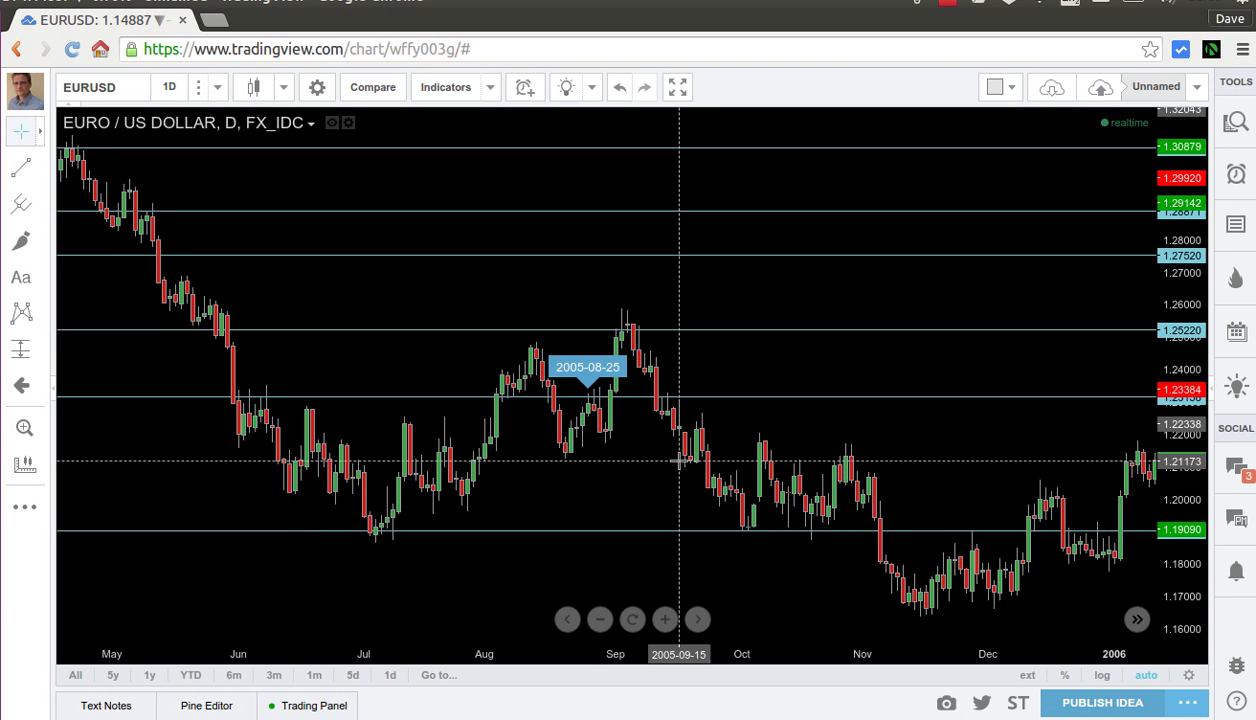
{"action": "key", "text": "Right"}
{"action": "key", "text": "Right"}
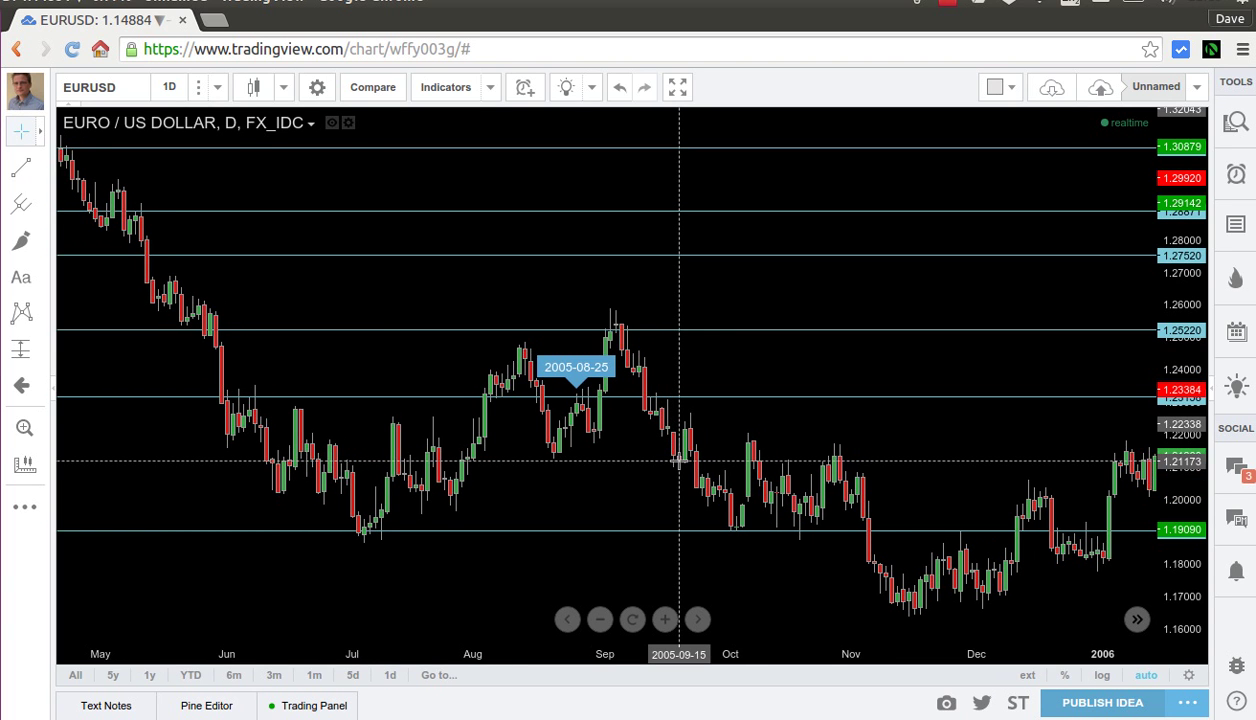
{"action": "key", "text": "Right"}
{"action": "key", "text": "Right"}
{"action": "key", "text": "Right"}
{"action": "key", "text": "Right"}
{"action": "key", "text": "Right"}
{"action": "key", "text": "Right"}
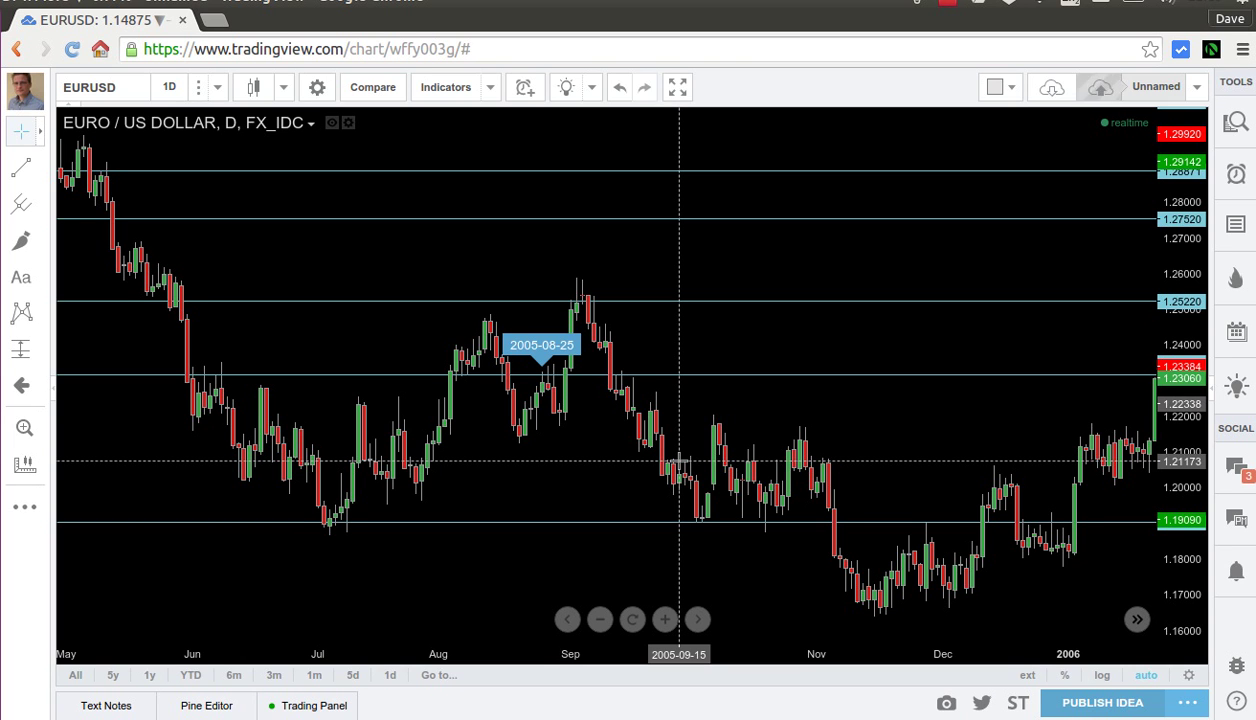
{"action": "key", "text": "Right"}
{"action": "key", "text": "Right"}
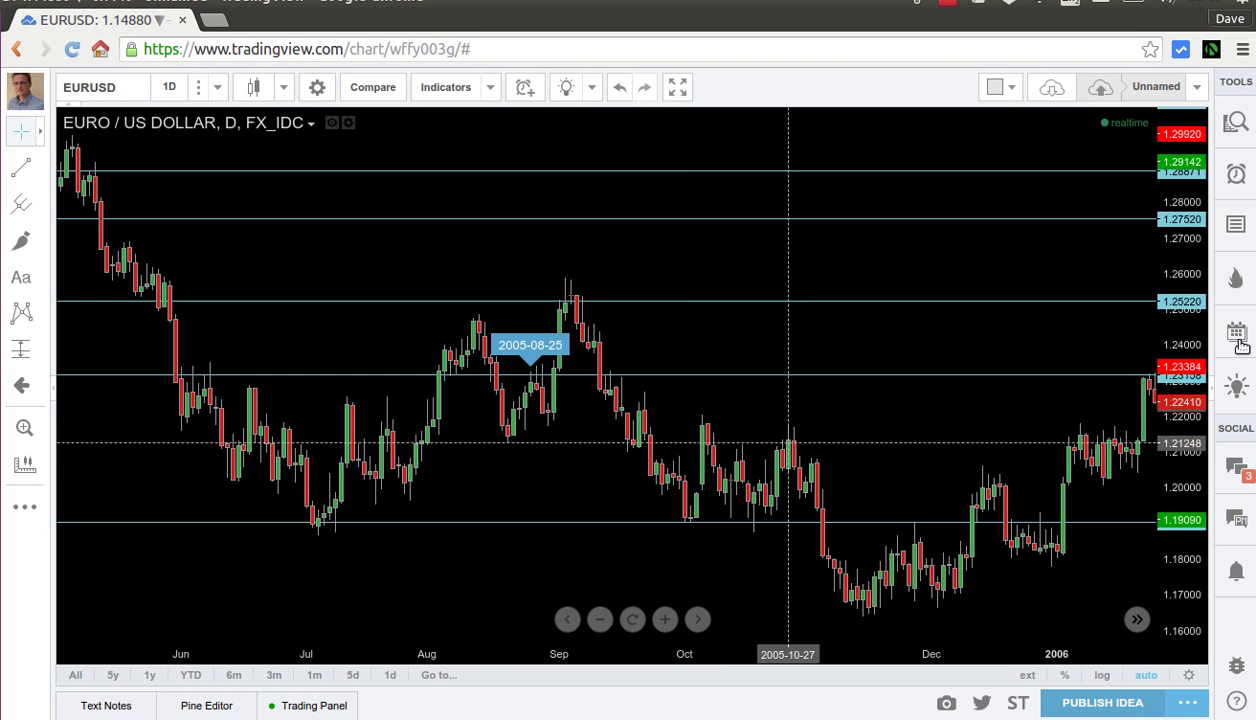
Step: Place a Short Position drawing on the 2006-01-24 candle with its entry at about 1.2229
{"action": "left_click", "coordinate": [1110, 376]}
{"action": "left_click", "coordinate": [664, 597]}
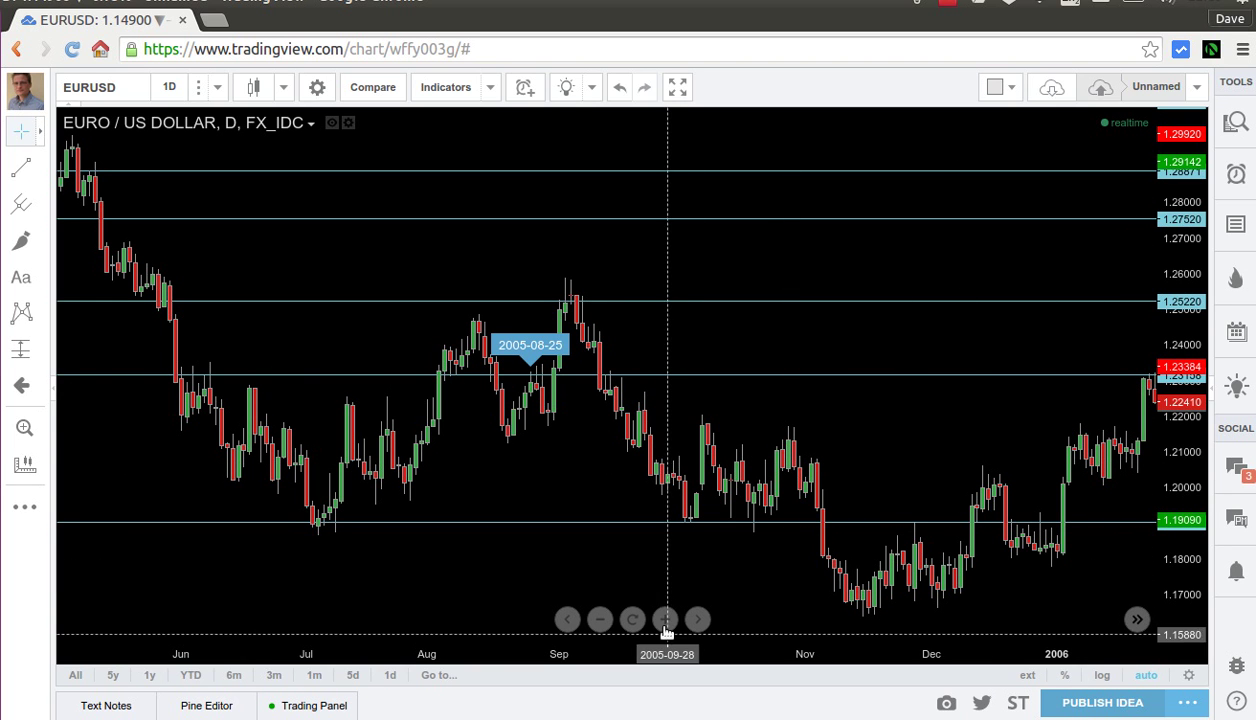
{"action": "left_click", "coordinate": [664, 620]}
{"action": "left_click", "coordinate": [664, 620]}
{"action": "left_click", "coordinate": [664, 620]}
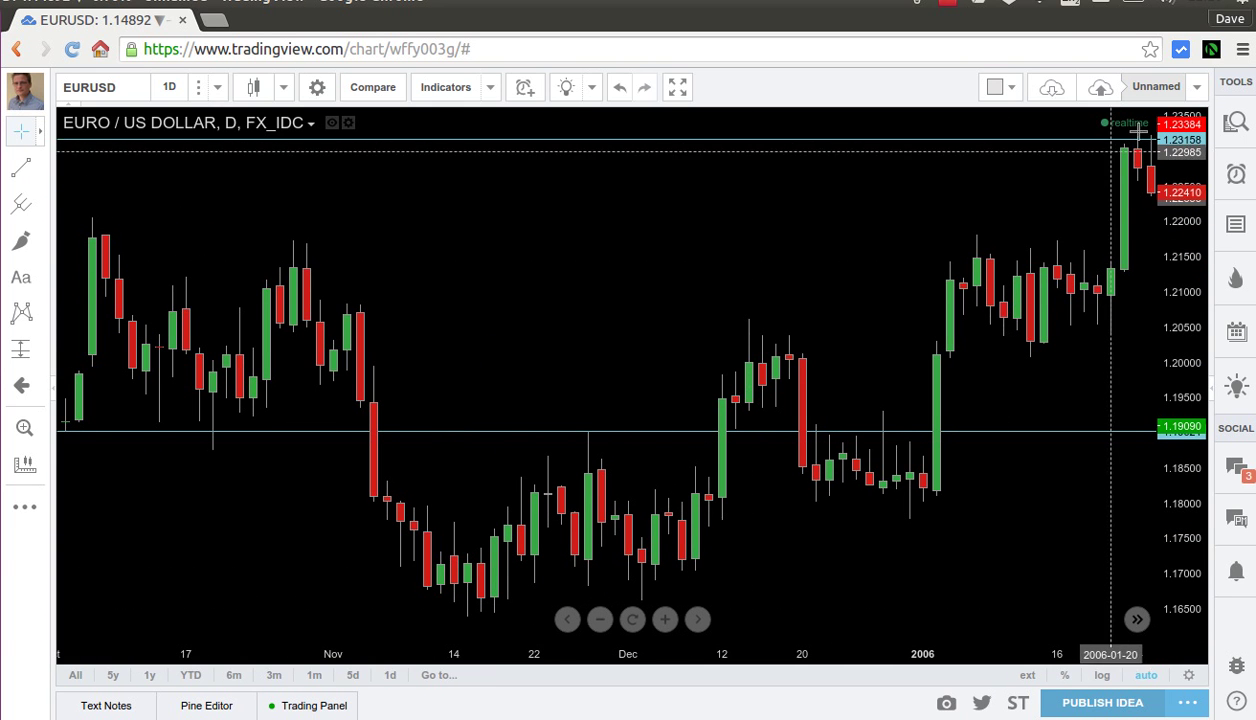
{"action": "left_click", "coordinate": [42, 350]}
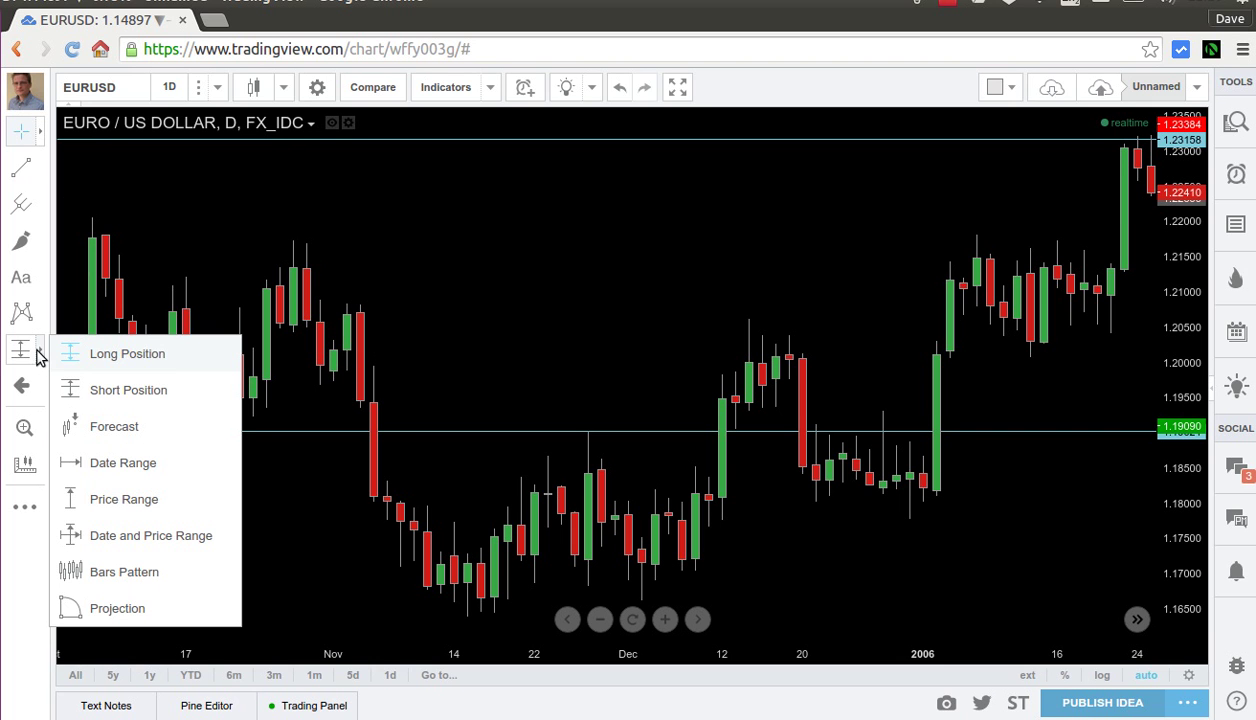
{"action": "left_click", "coordinate": [129, 392]}
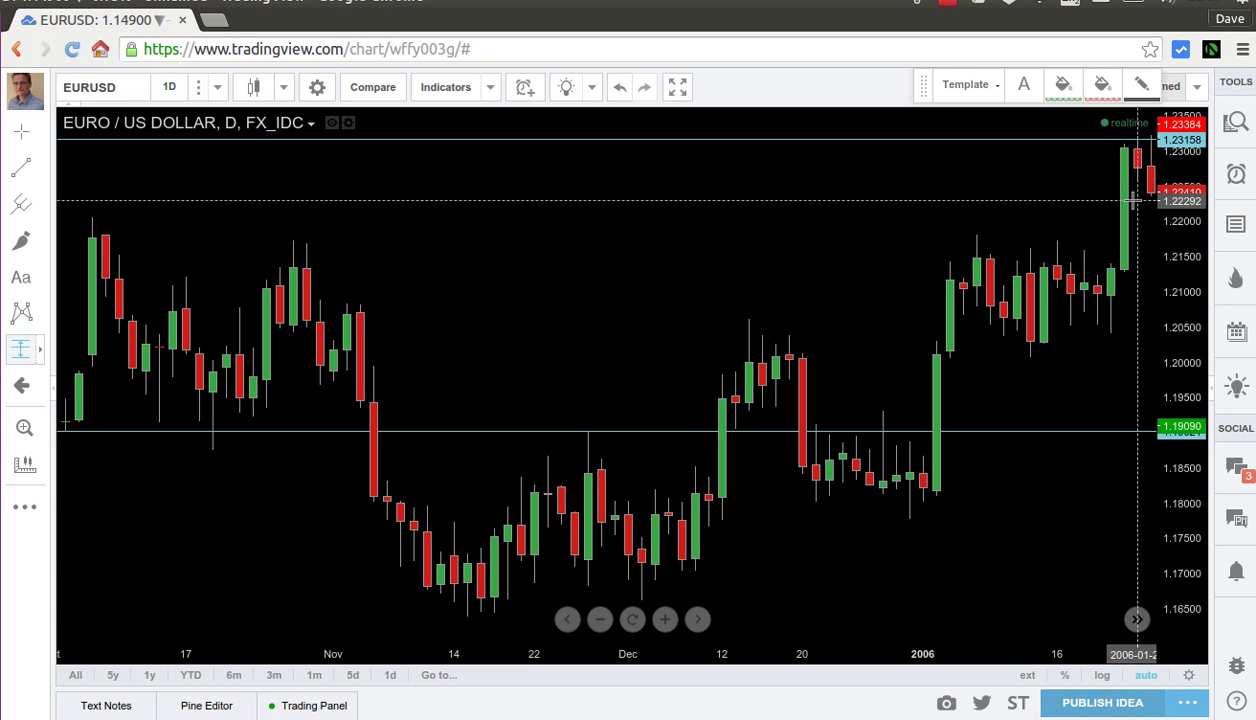
{"action": "left_click_drag", "start_coordinate": [1134, 200], "coordinate": [1136, 297]}
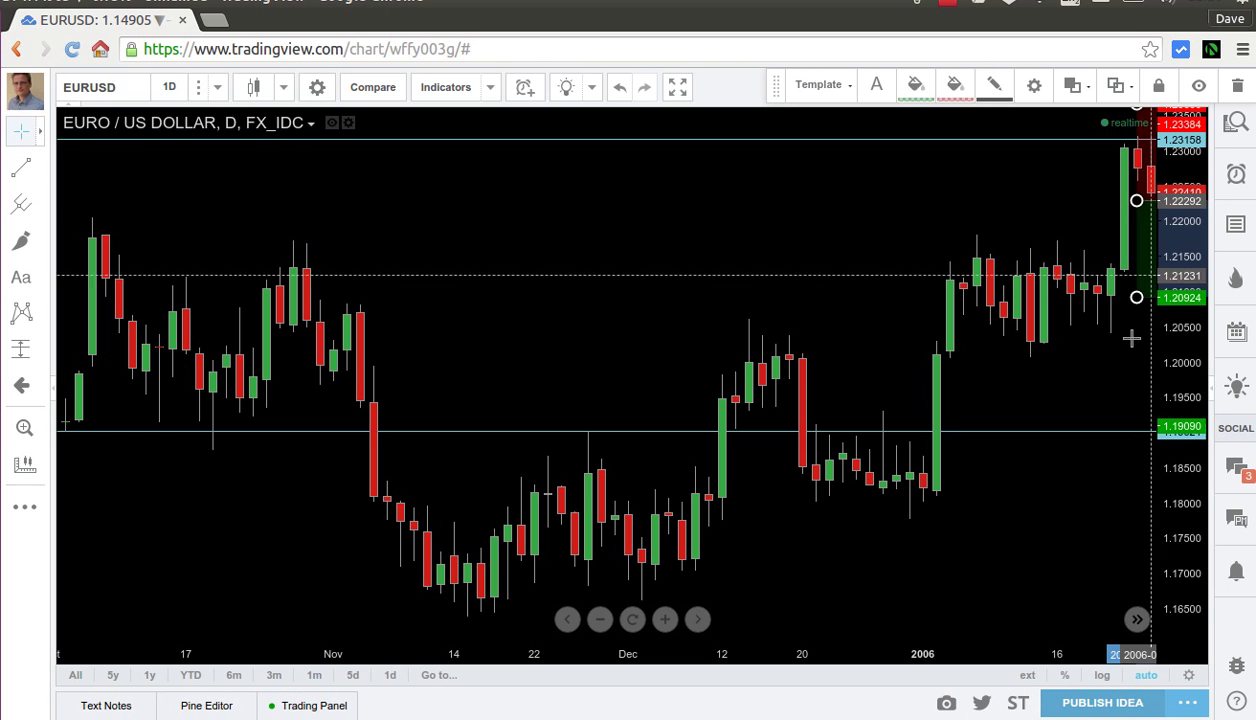
Step: Adjust the short position's stop to about 1.2334, above the resistance line, and its target to about 1.1912, above the support line
{"action": "left_click", "coordinate": [1135, 130]}
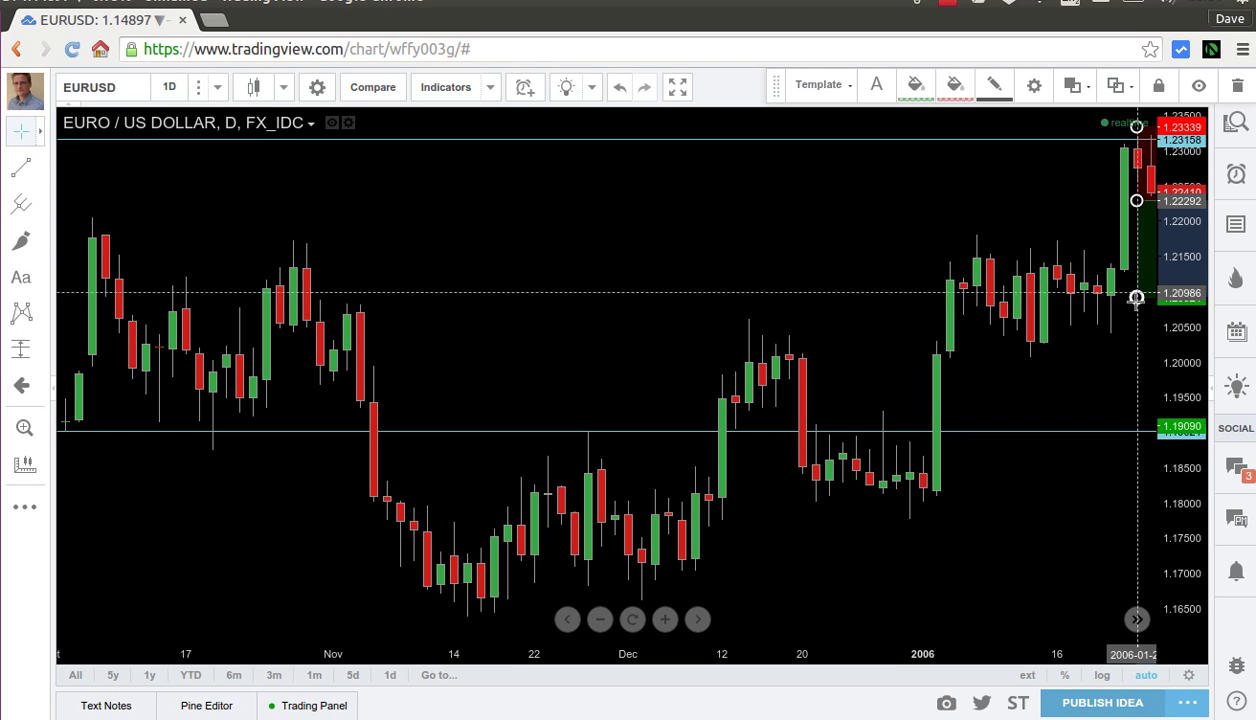
{"action": "left_click_drag", "start_coordinate": [1136, 298], "coordinate": [1136, 421]}
{"action": "left_click", "coordinate": [897, 373]}
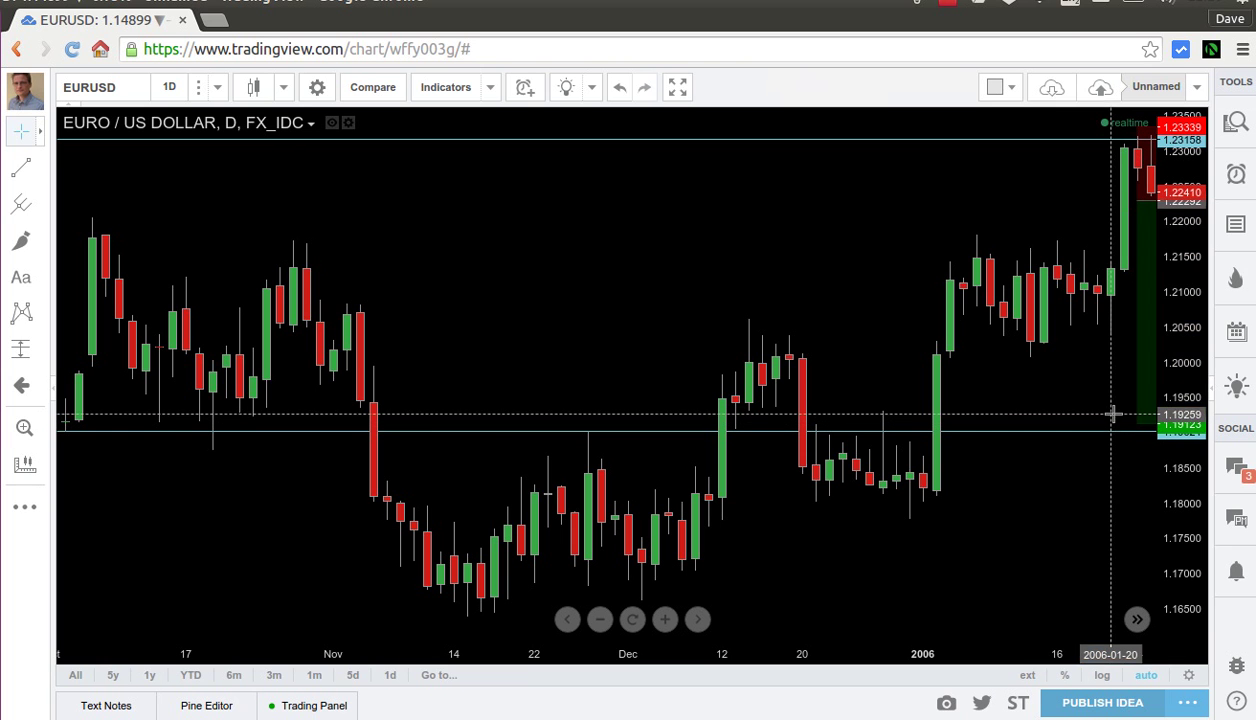
Step: Advance the chart bar by bar into March 2006, past the short position's target, and examine the trade's profit and risk/reward ratio
{"action": "left_click", "coordinate": [1163, 170]}
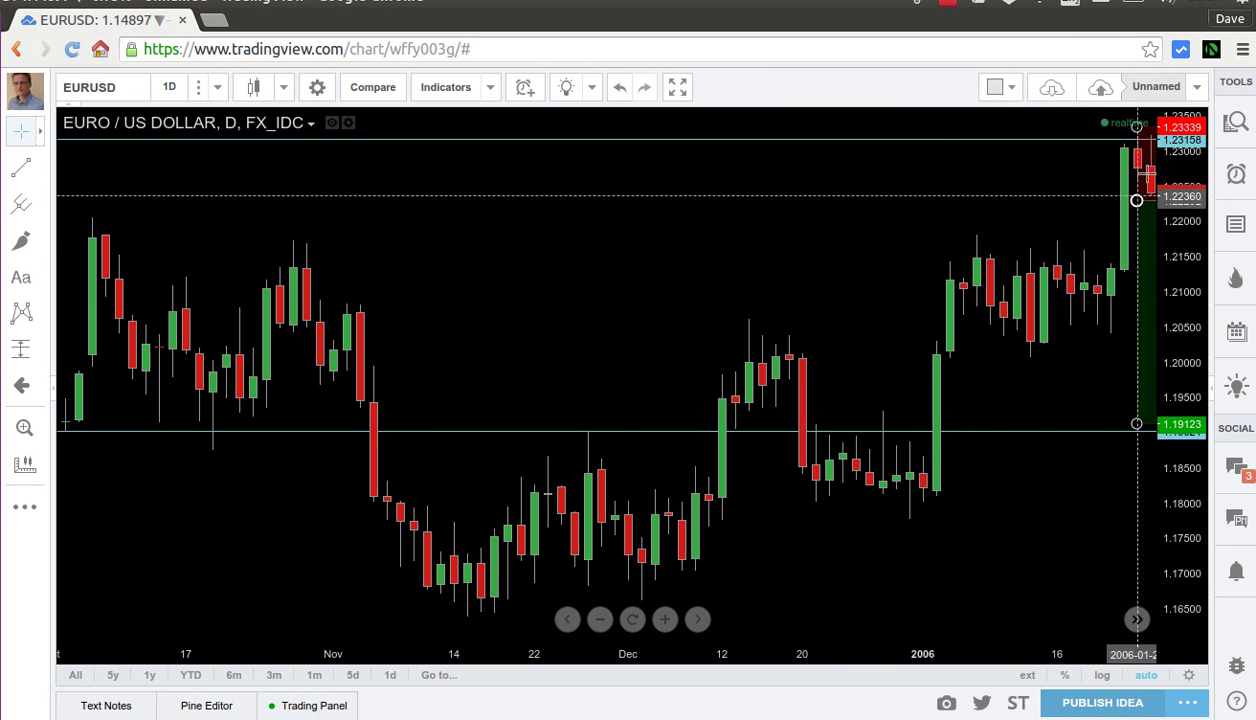
{"action": "left_click", "coordinate": [886, 241]}
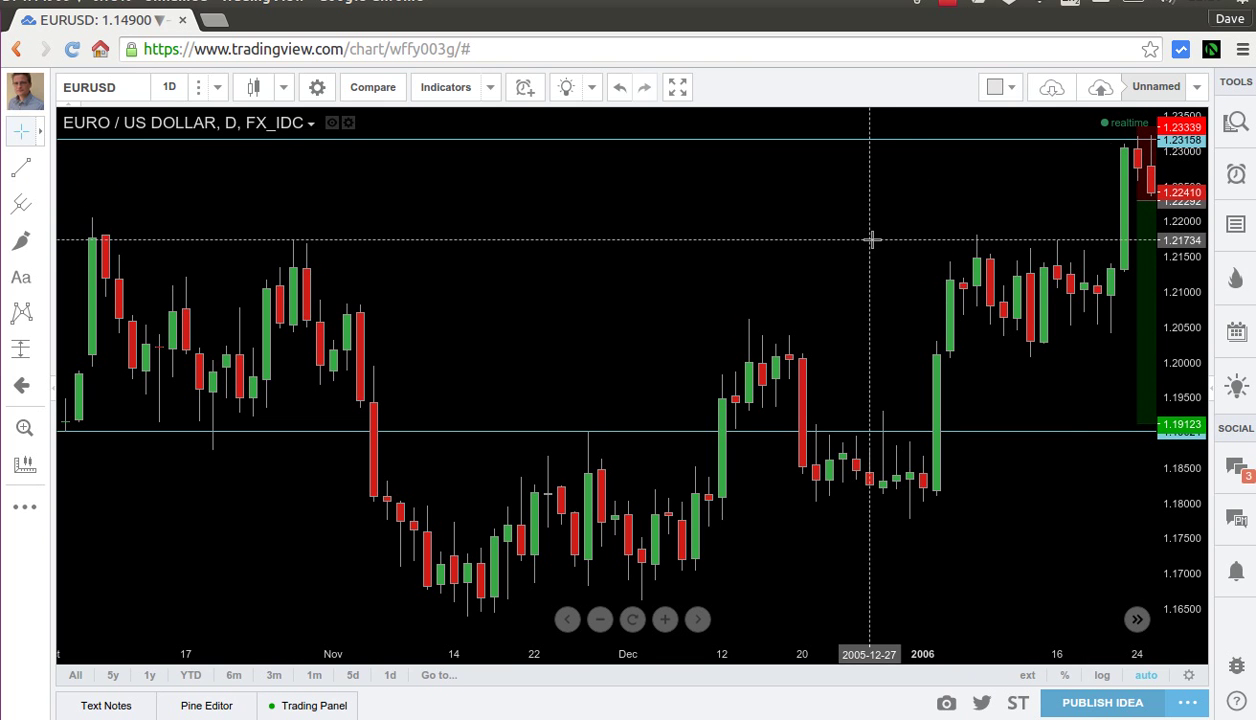
{"action": "key", "text": "Right"}
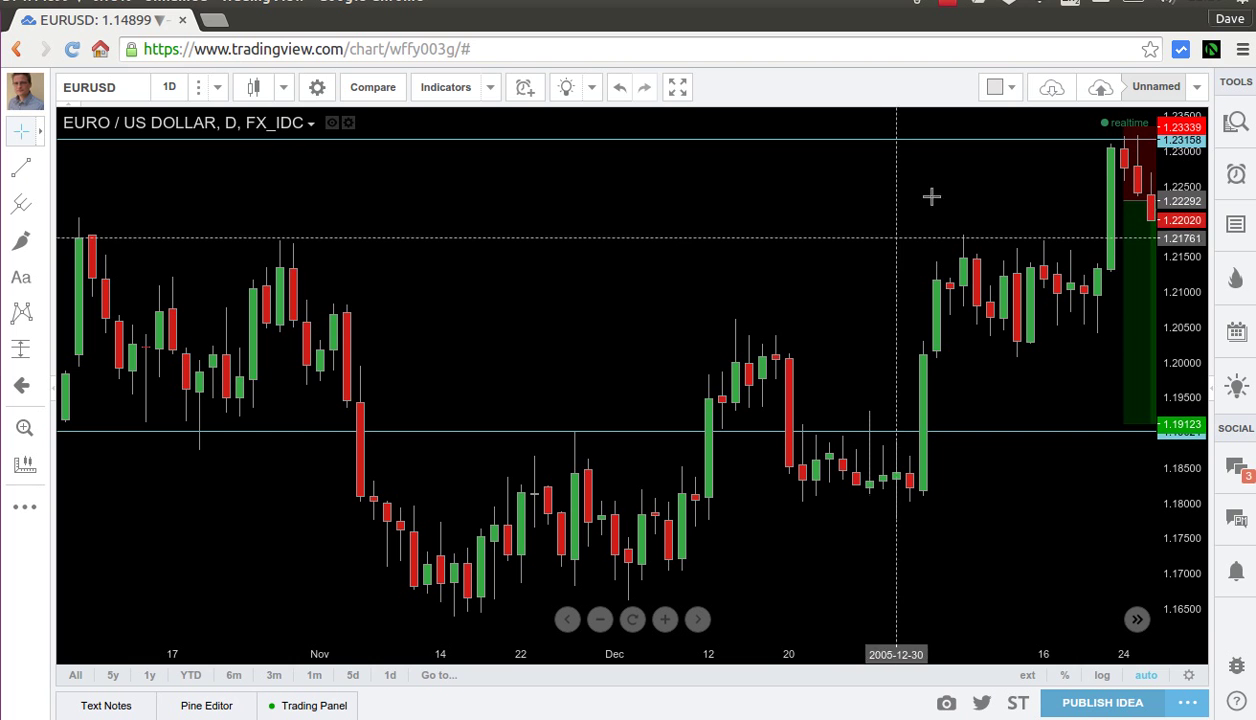
{"action": "left_click", "coordinate": [1146, 212]}
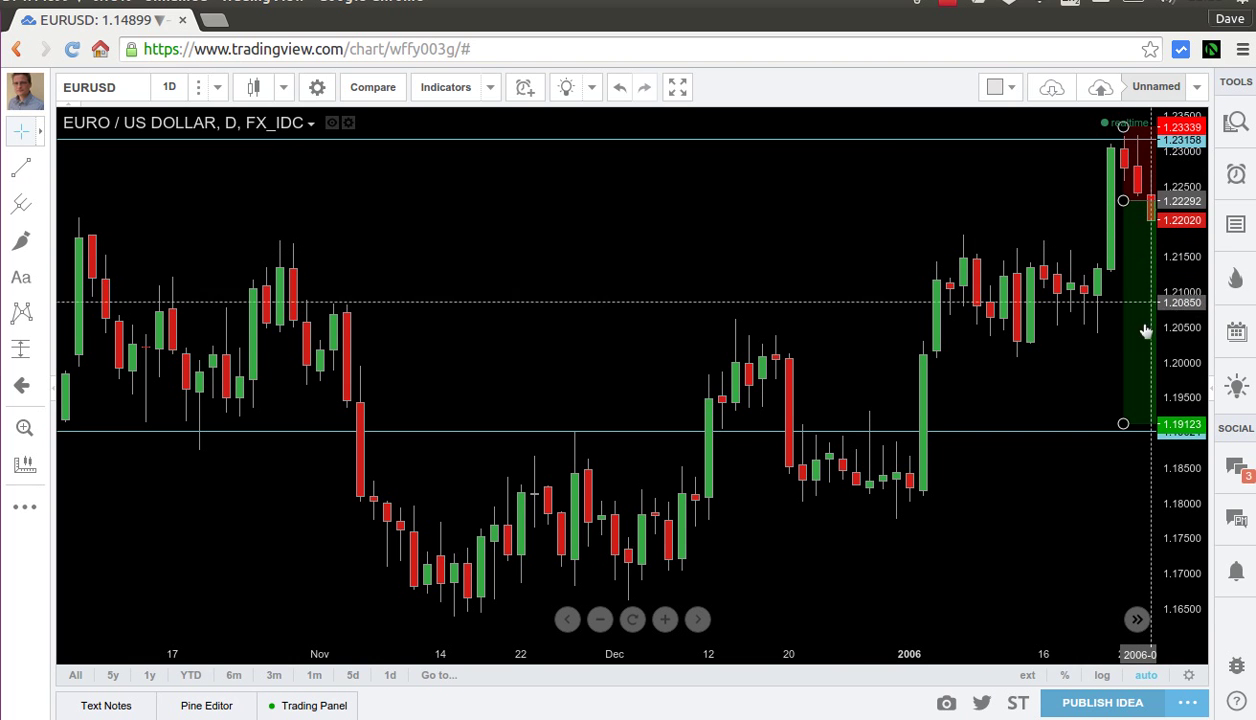
{"action": "left_click", "coordinate": [777, 217]}
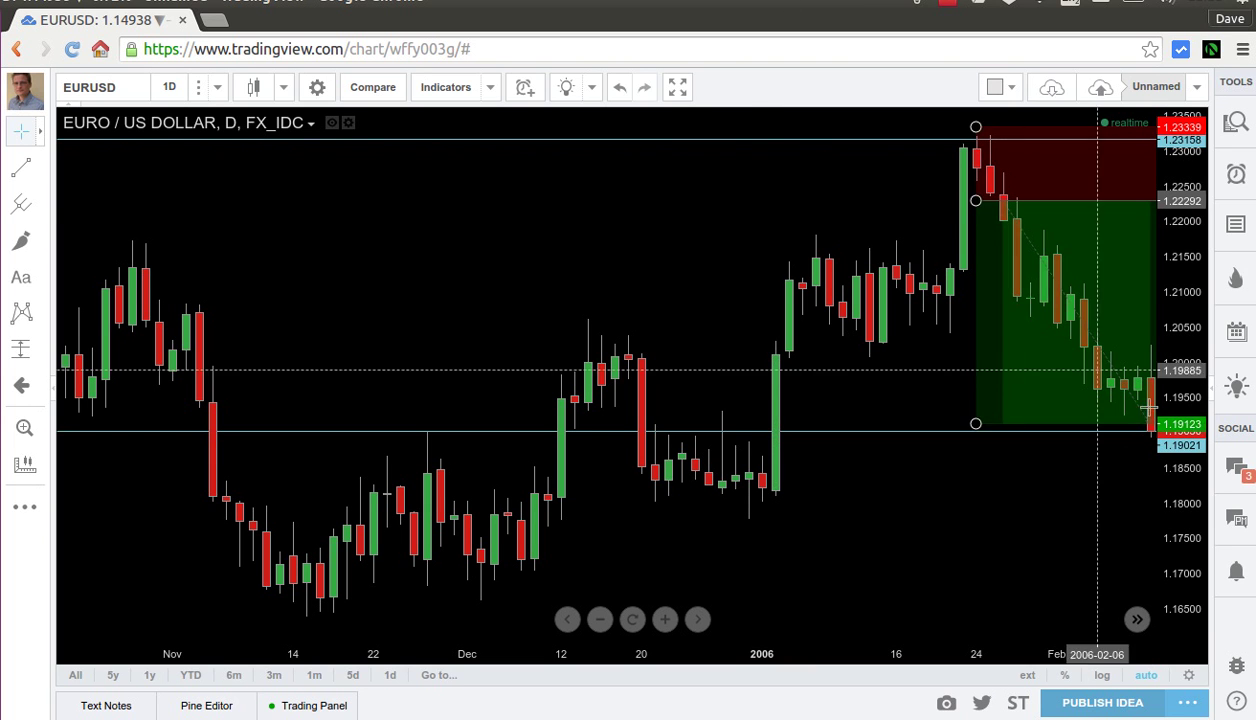
{"action": "left_click", "coordinate": [1154, 258]}
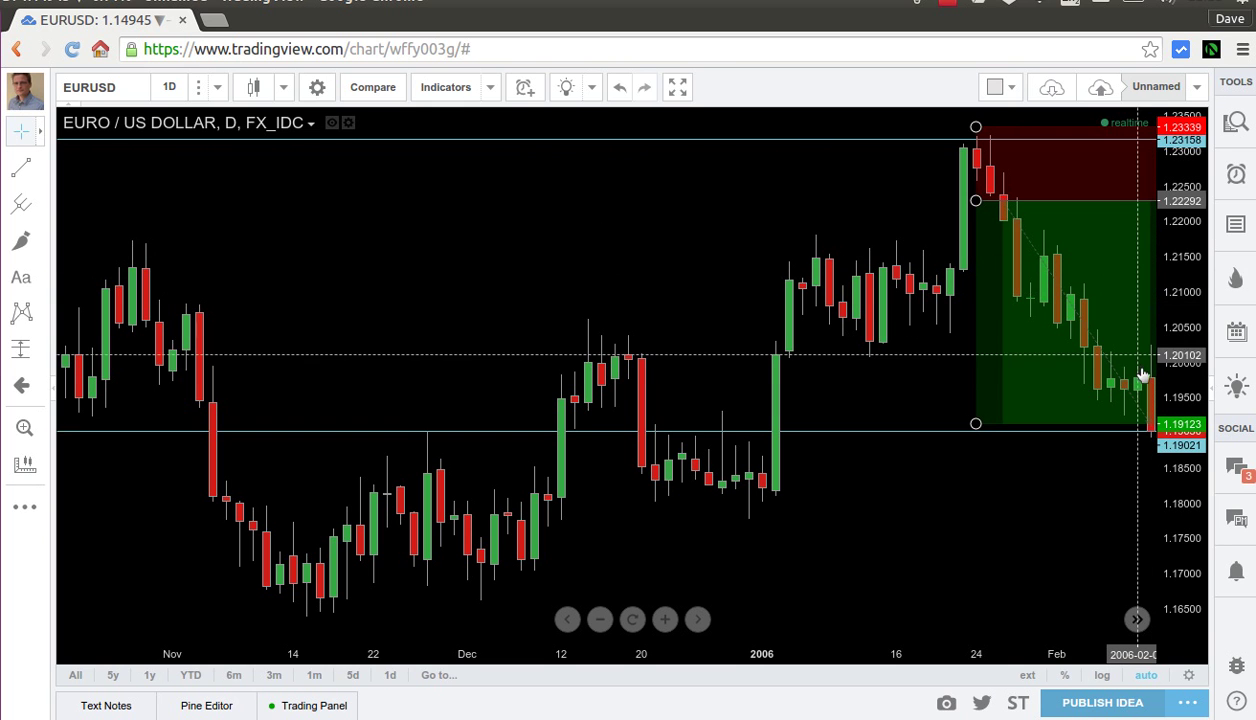
{"action": "left_click", "coordinate": [866, 295]}
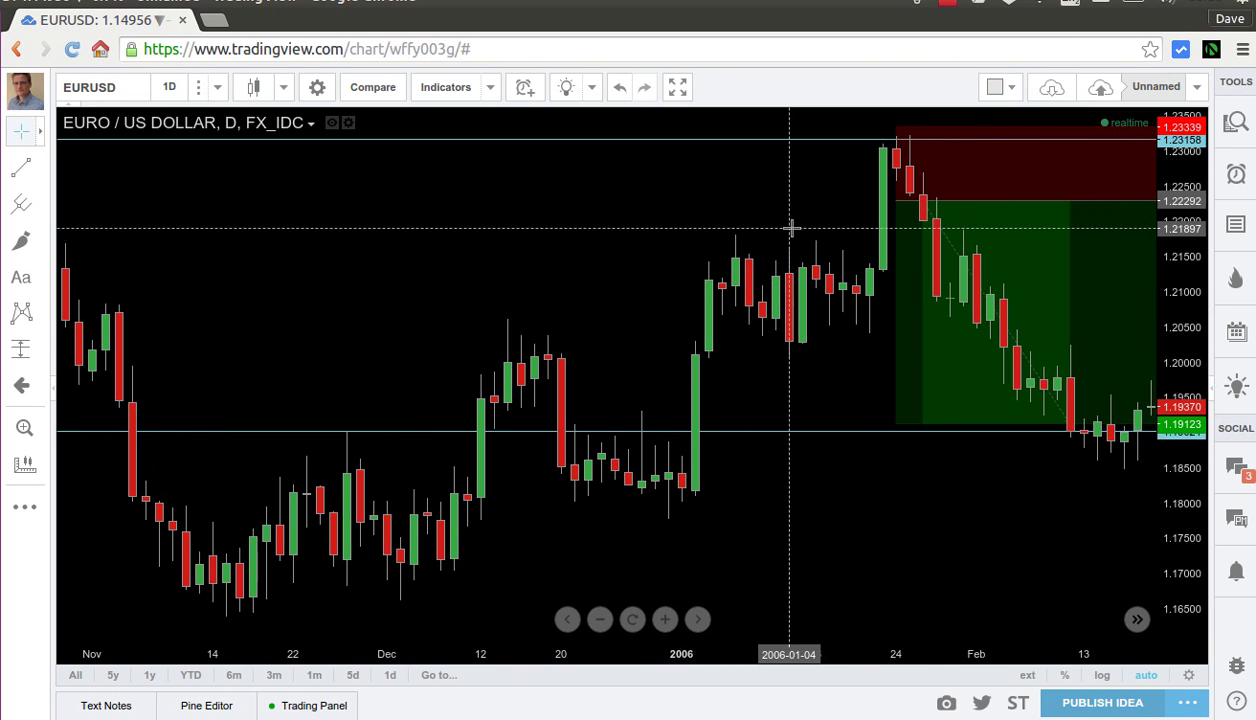
{"action": "left_click", "coordinate": [1043, 233]}
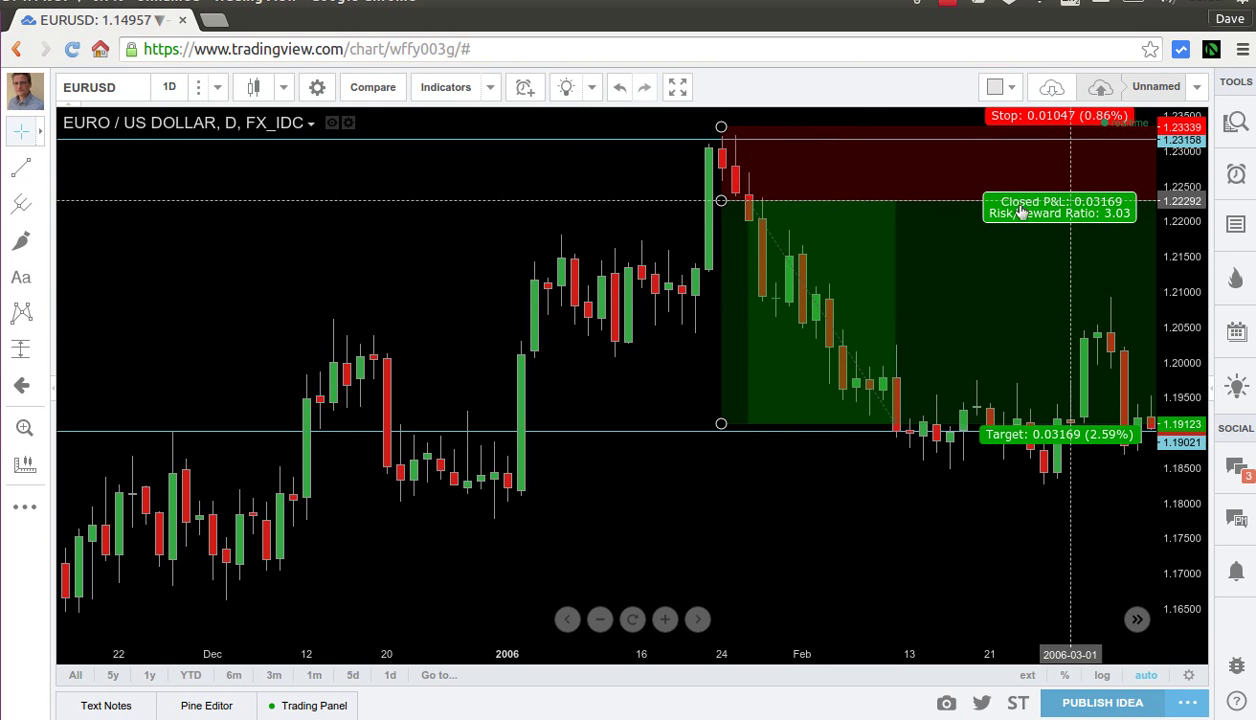
Step: Review the stop, entry and profit prices in the short position's coordinate settings, leave them as they are, and deselect the drawing
{"action": "right_click", "coordinate": [942, 212]}
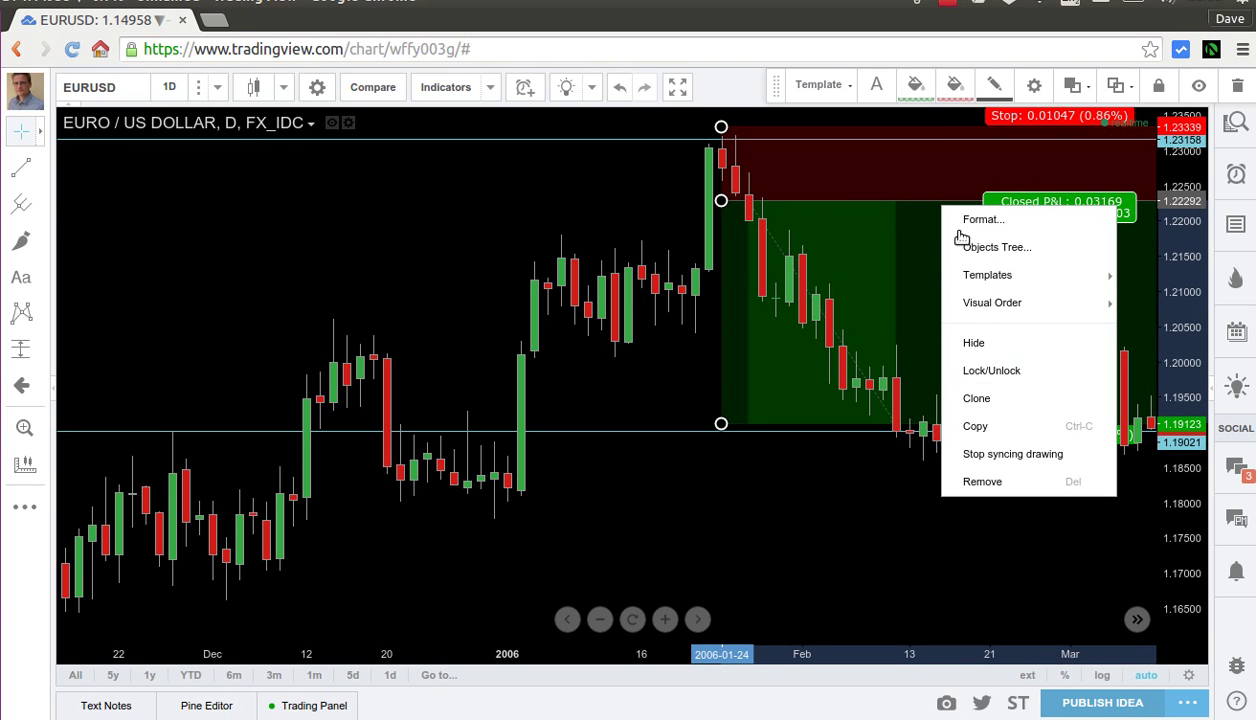
{"action": "left_click", "coordinate": [985, 221]}
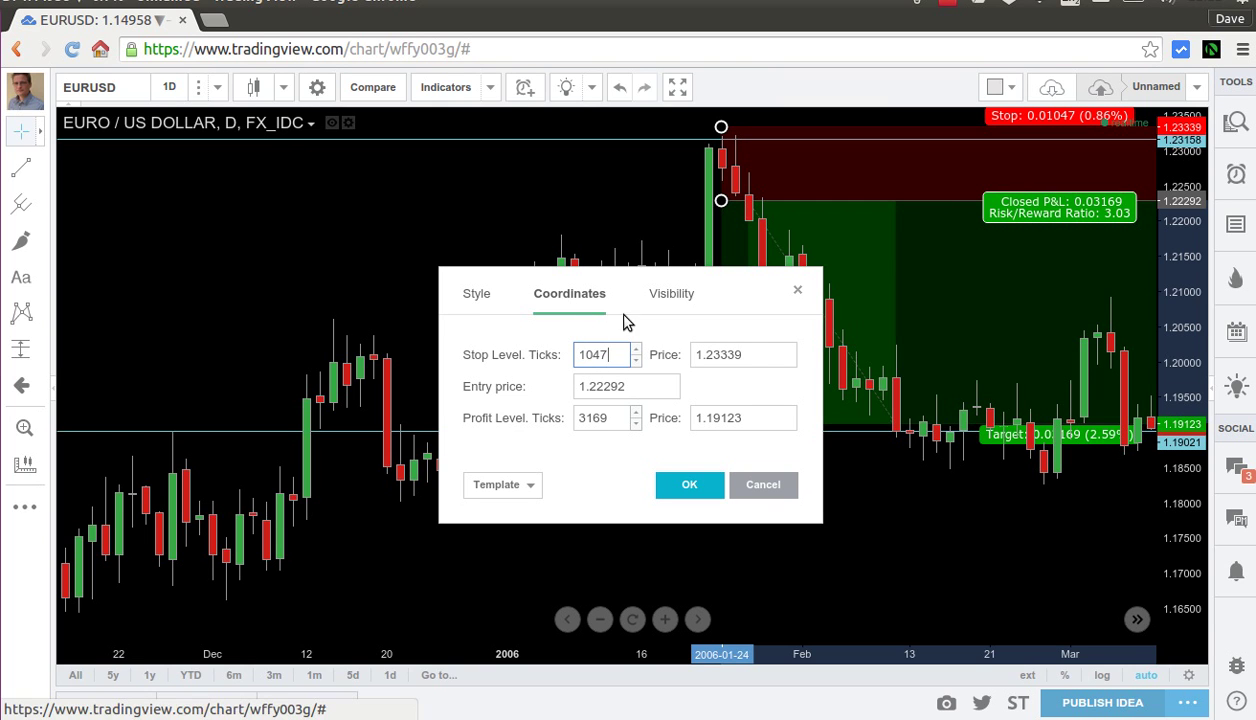
{"action": "double_click", "coordinate": [716, 355]}
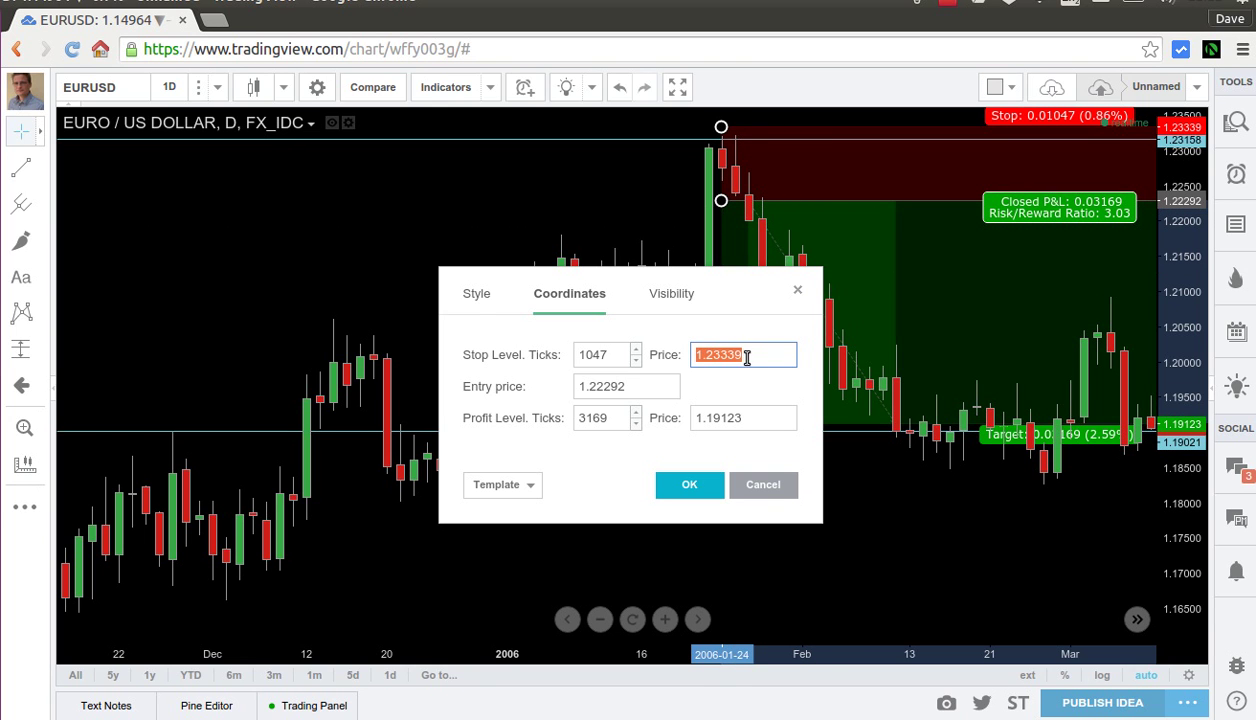
{"action": "left_click", "coordinate": [625, 386]}
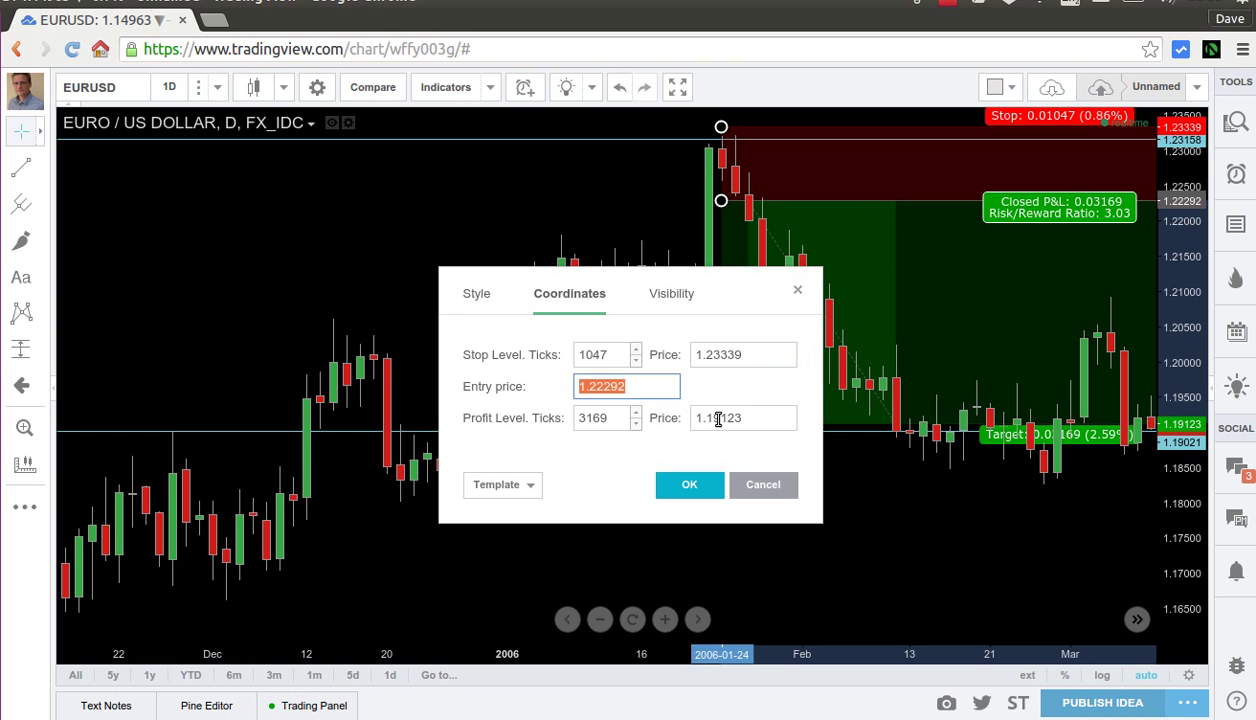
{"action": "left_click_drag", "start_coordinate": [763, 426], "coordinate": [694, 418]}
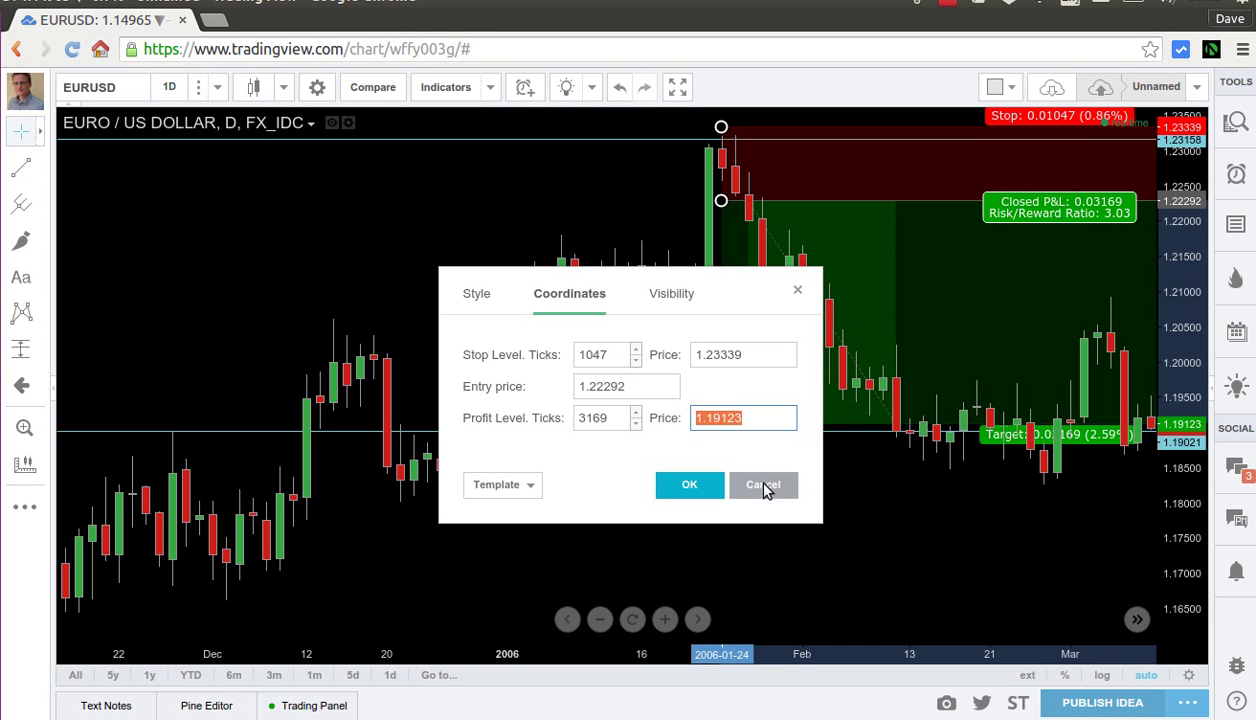
{"action": "left_click", "coordinate": [688, 487]}
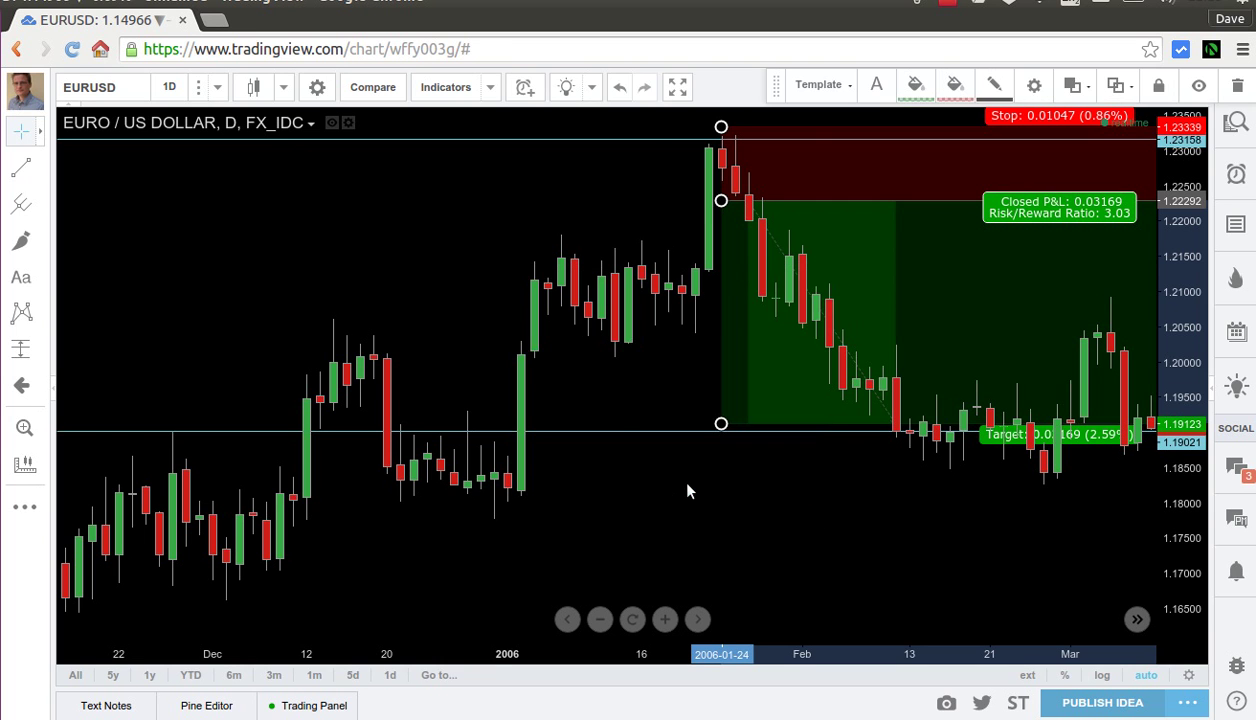
{"action": "left_click", "coordinate": [659, 364]}
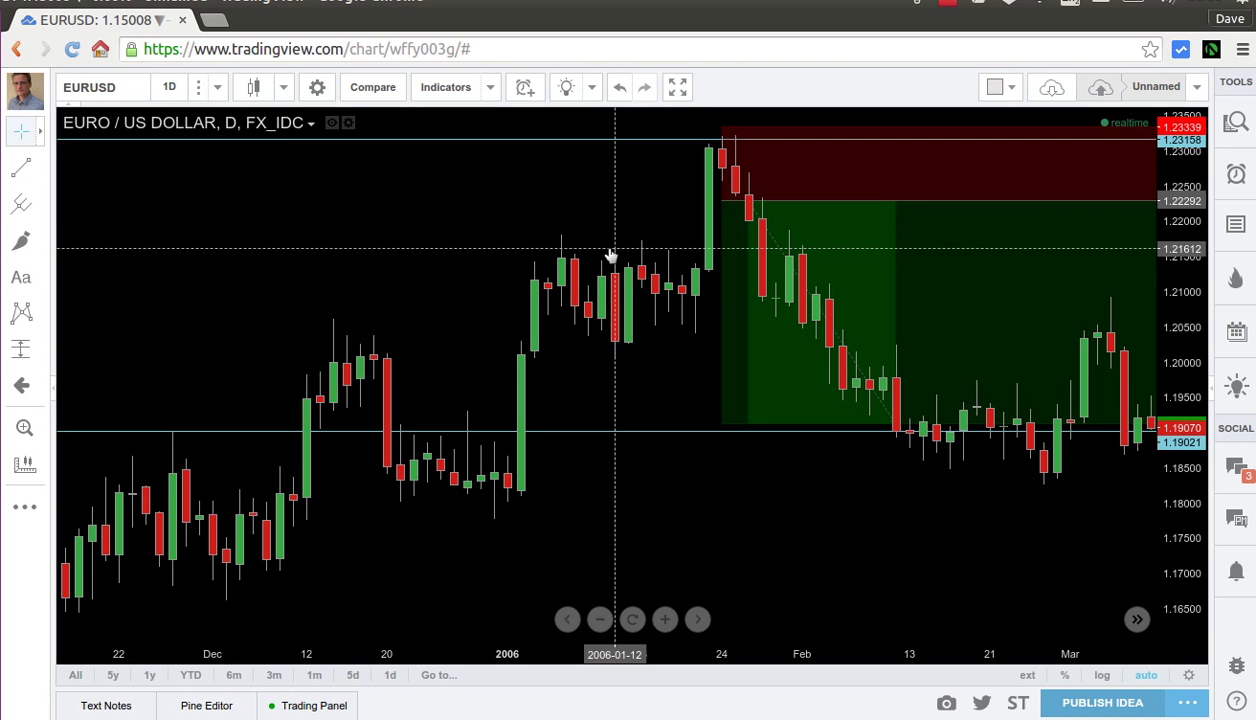
{"action": "left_click", "coordinate": [946, 3]}
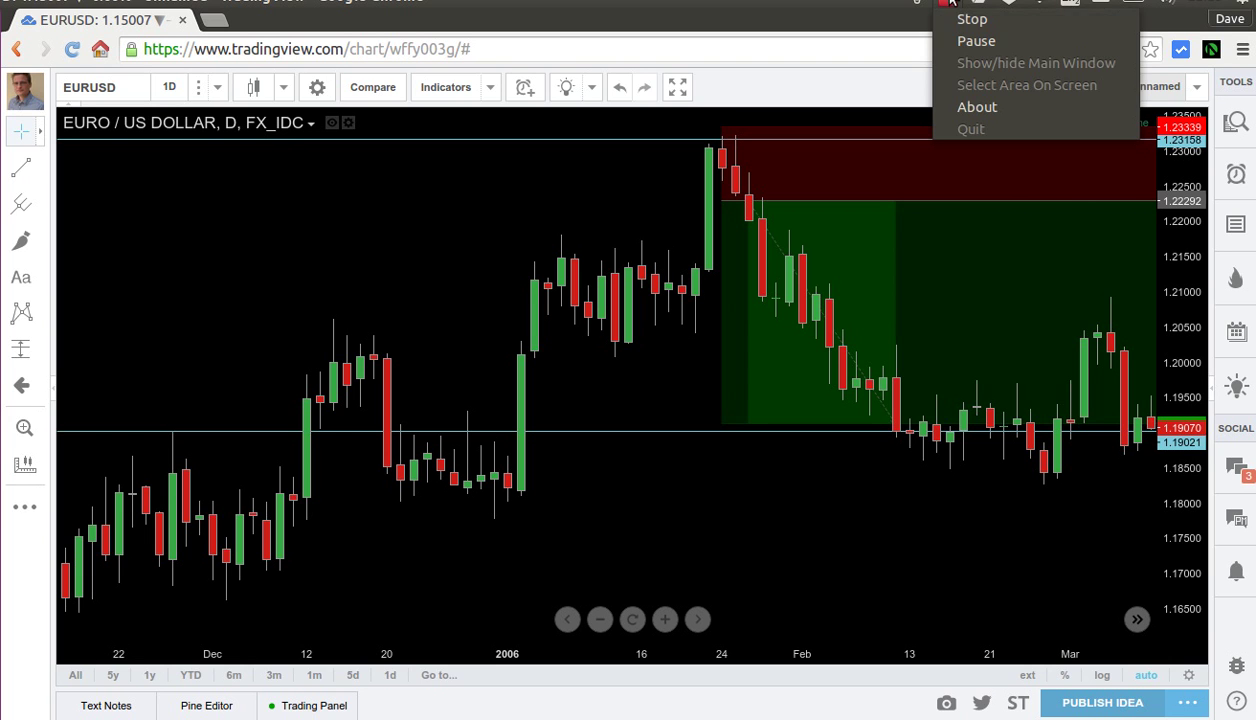